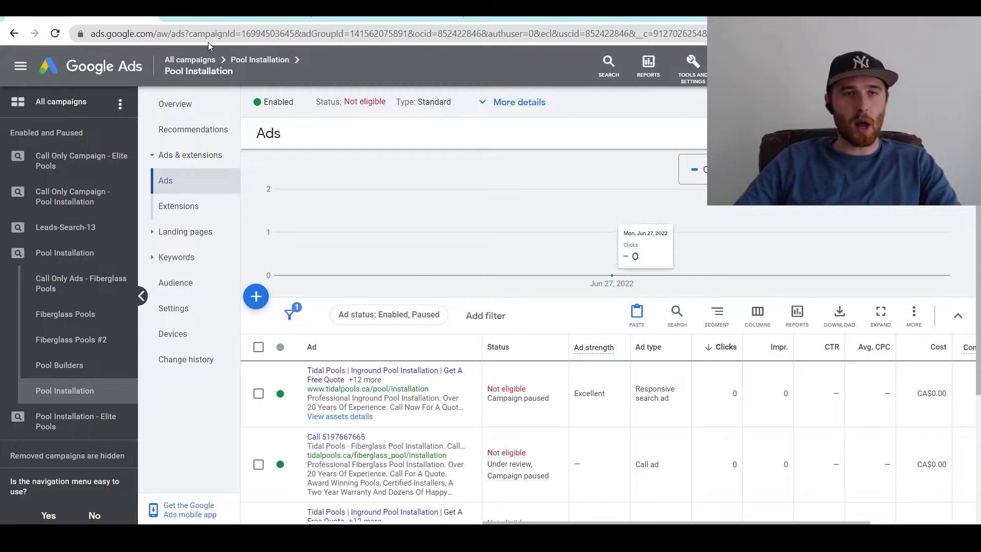
Switch to the Google Ads Help article on responsive search ads and read its Important notice and Tips.
key(ctrl+Tab)
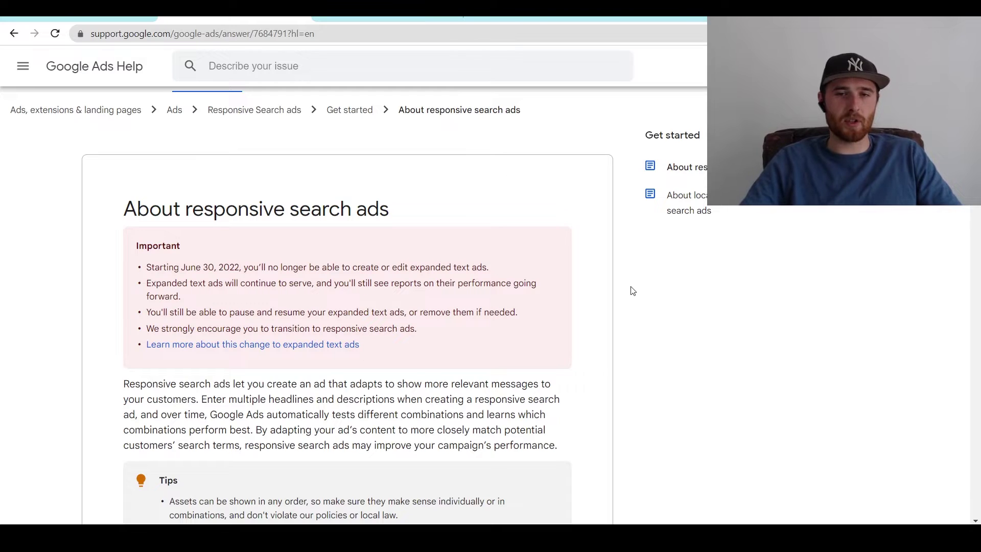
scroll(617, 378, down, 2)
scroll(617, 379, down, 4)
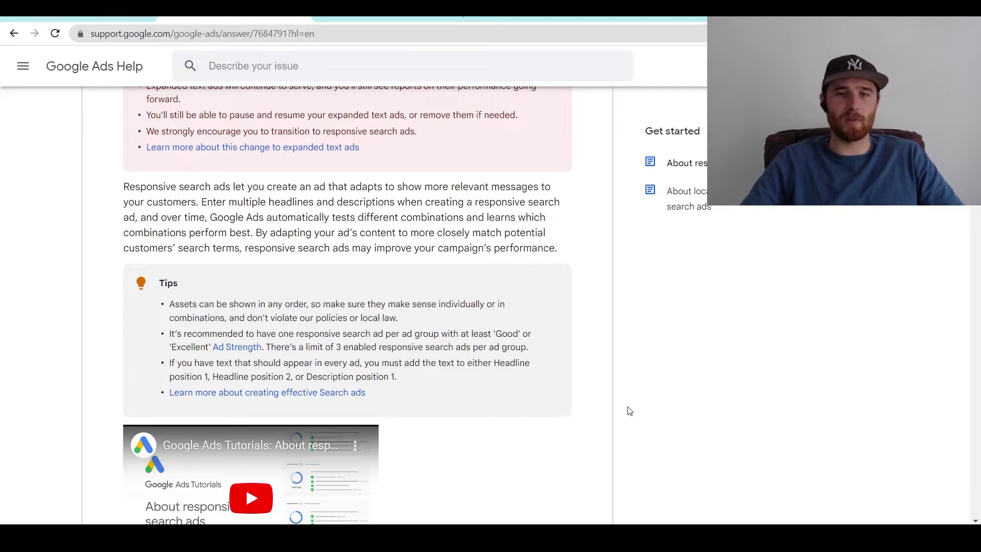
scroll(630, 410, up, 5)
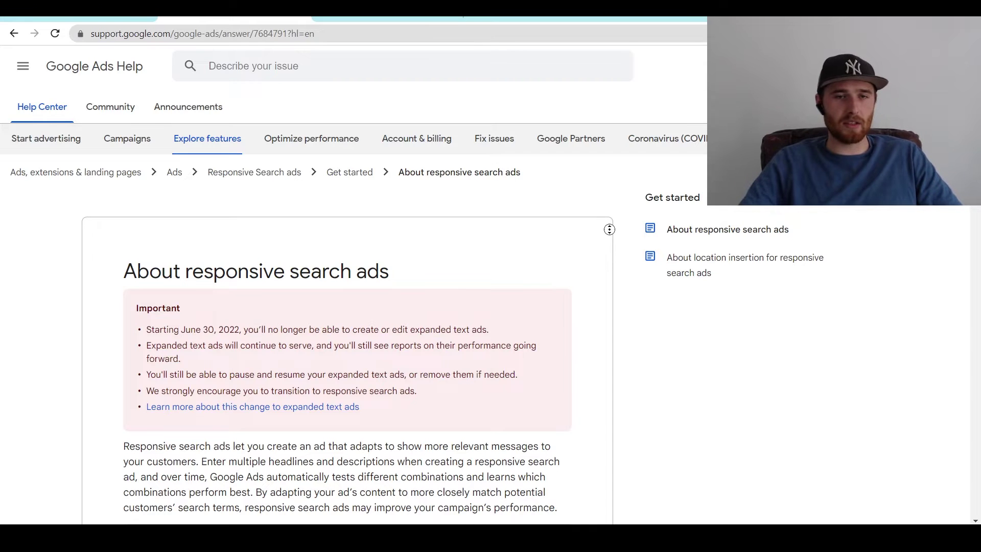
Read the Benefits section on tailoring headlines and reaching more customers, and return to the article's introduction and Important notice.
scroll(607, 294, down, 8)
scroll(607, 294, down, 6)
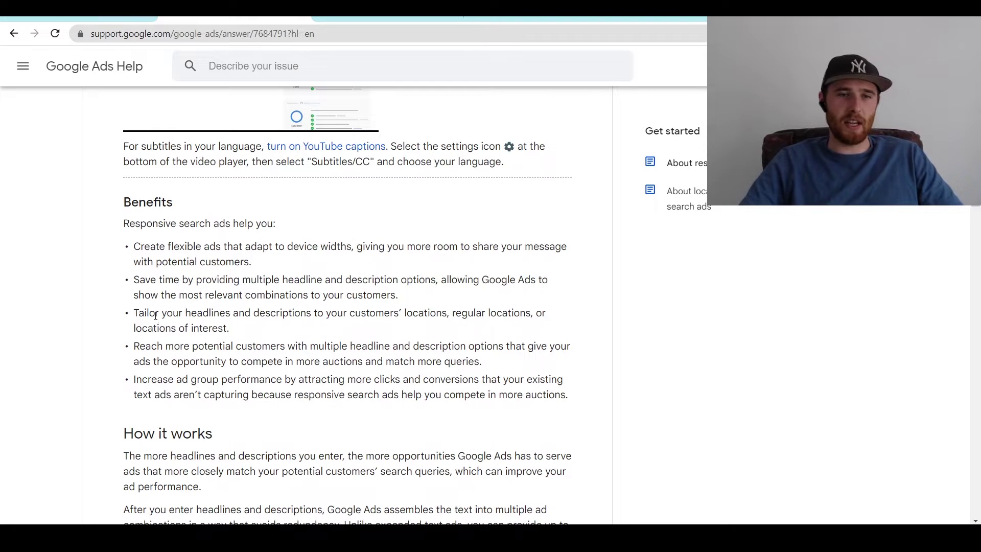
drag(155, 312, 419, 318)
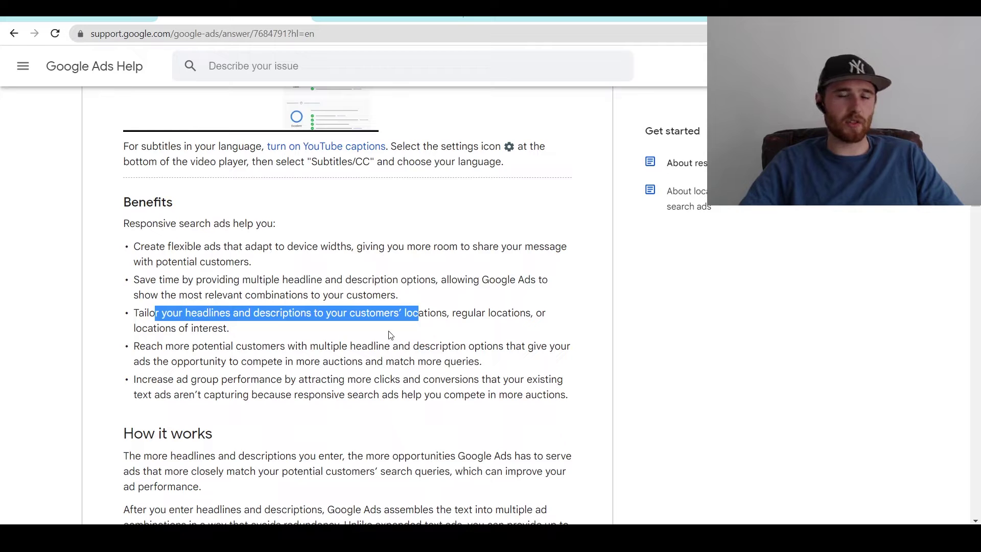
drag(184, 346, 500, 352)
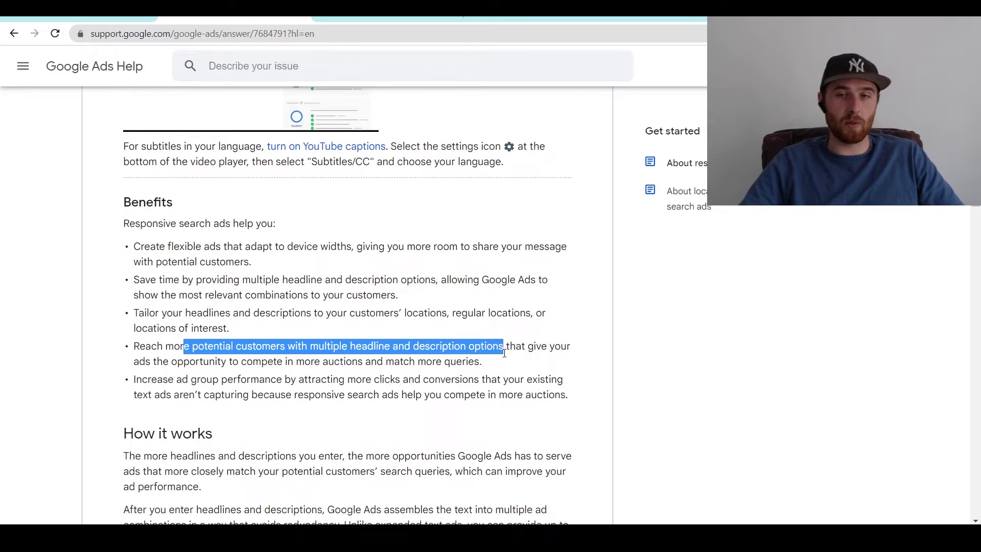
key(Home)
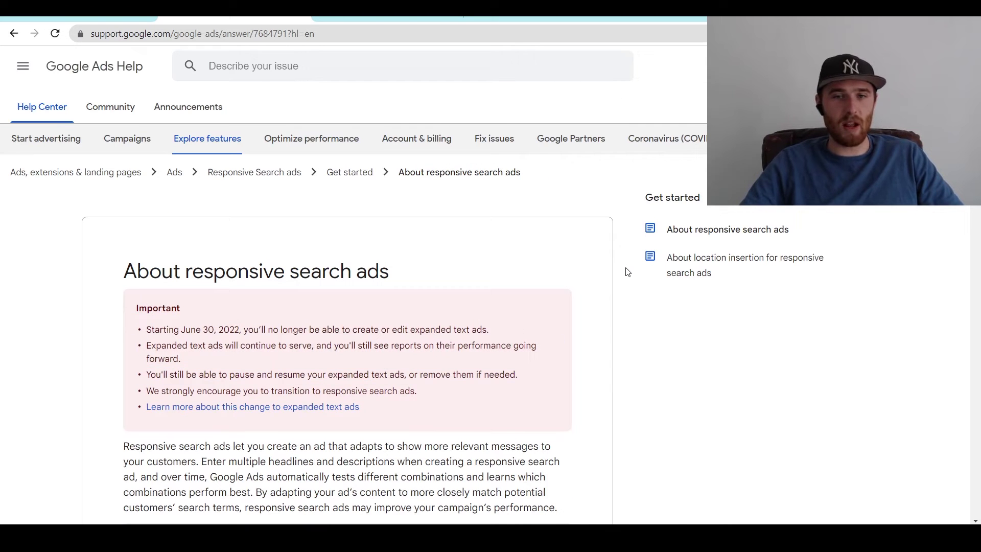
scroll(626, 305, down, 3)
scroll(628, 305, down, 1)
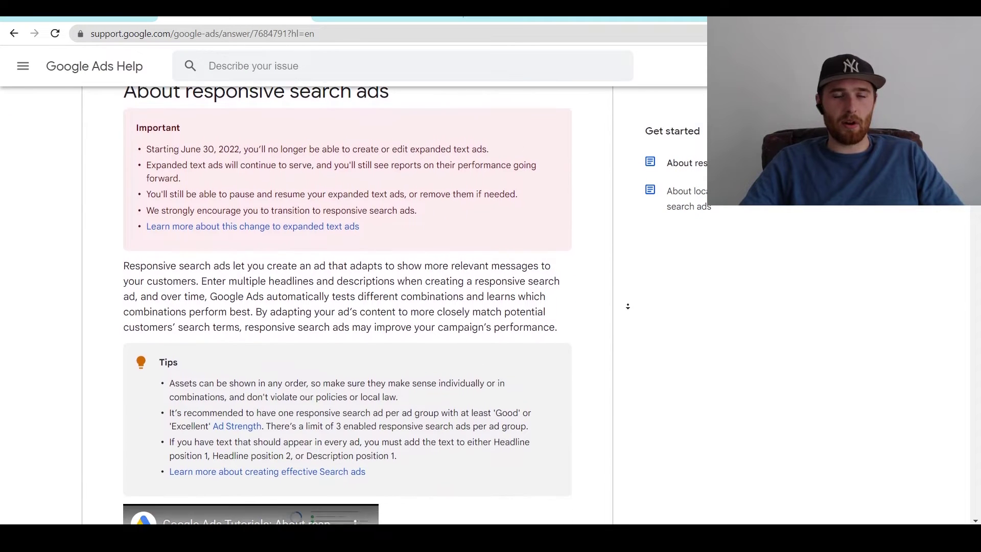
scroll(649, 359, up, 1)
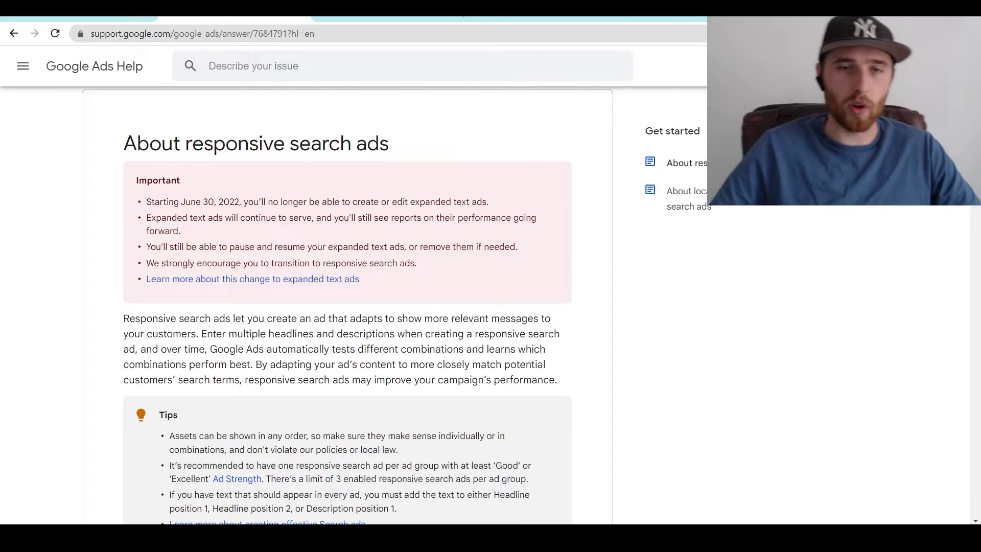
Return to Google Ads and start a new responsive search ad in the Pool Installation ad group.
click(147, 23)
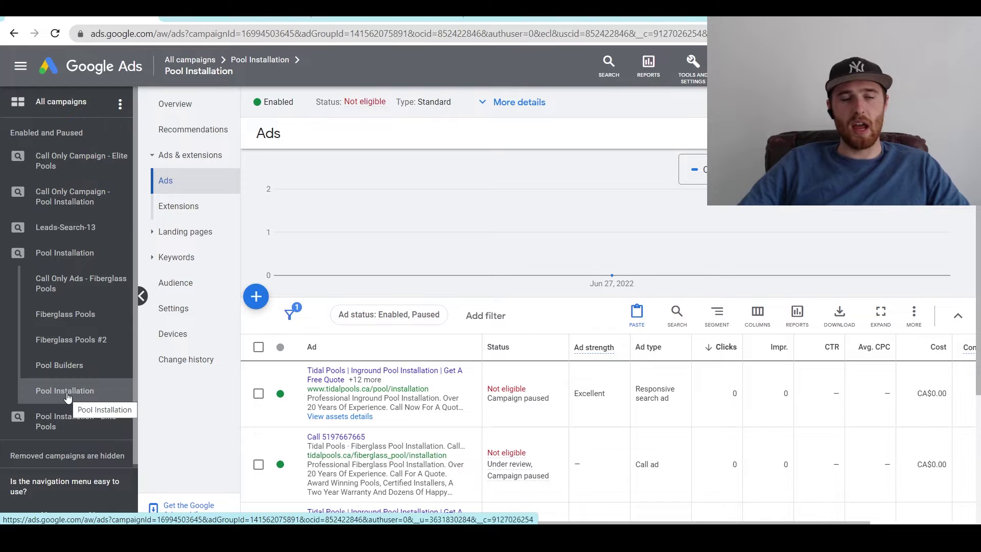
scroll(614, 235, down, 1)
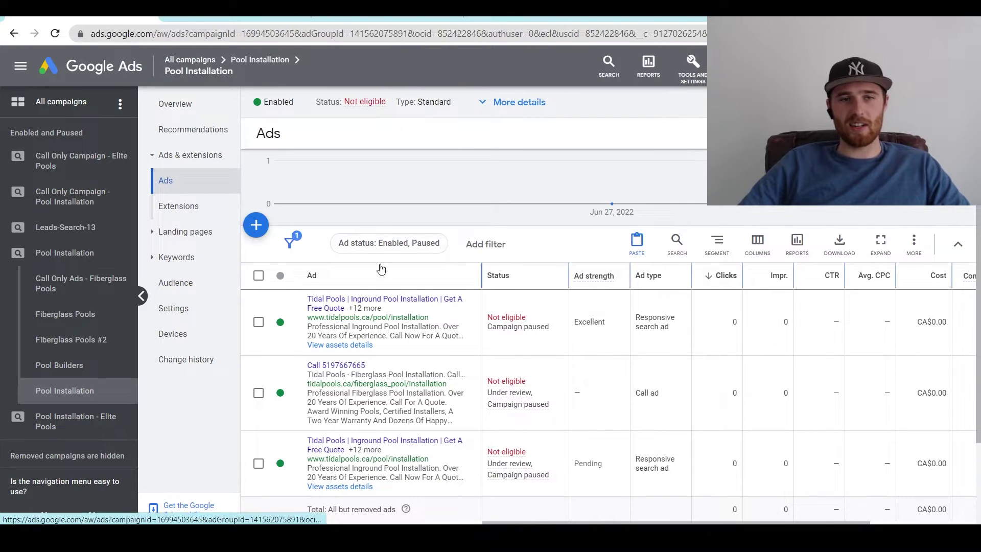
scroll(486, 316, down, 1)
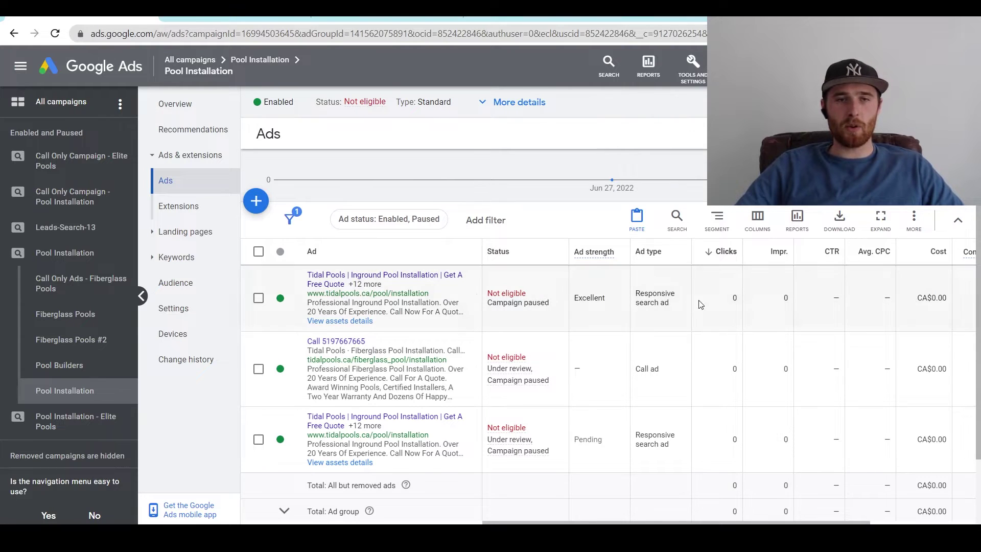
click(257, 205)
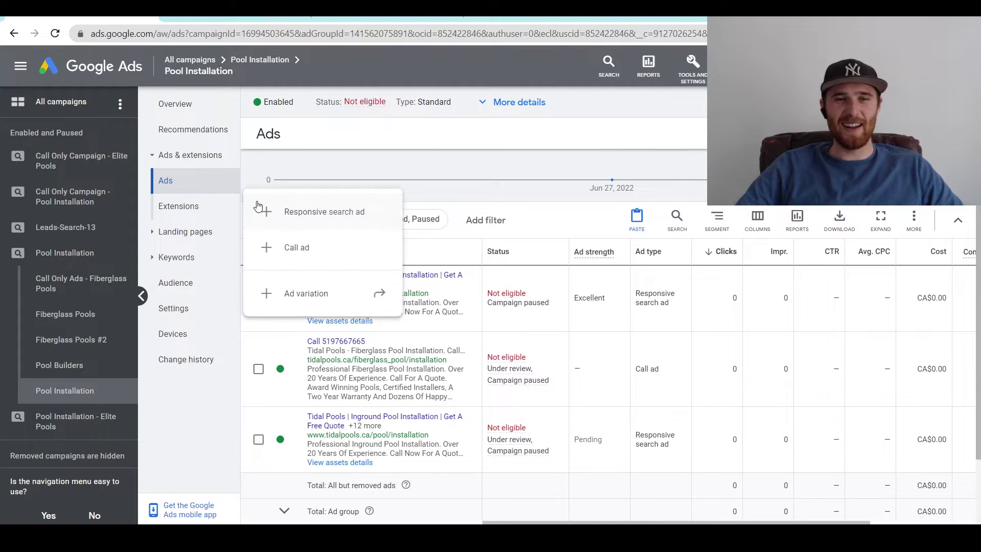
click(340, 223)
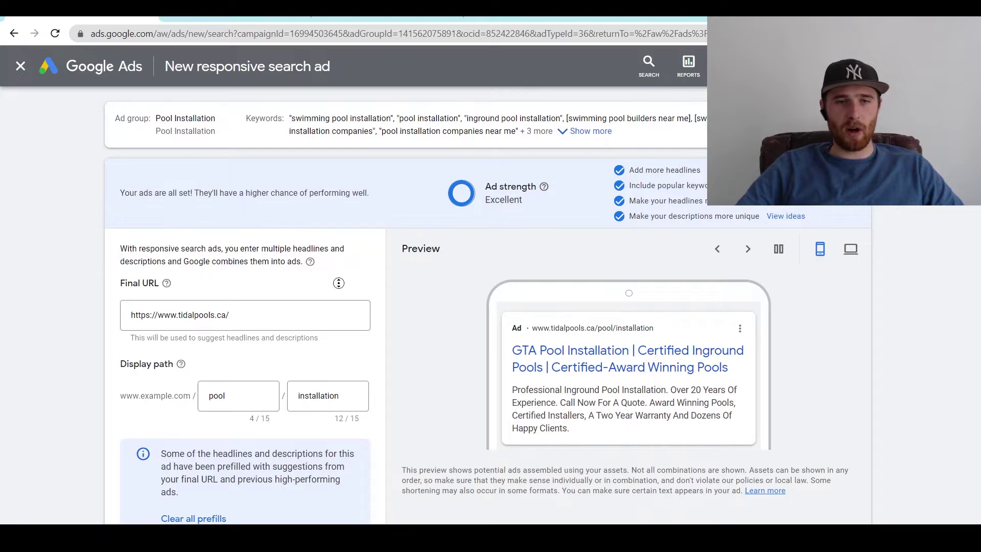
Examine the Final URL of the new responsive search ad.
scroll(337, 303, down, 1)
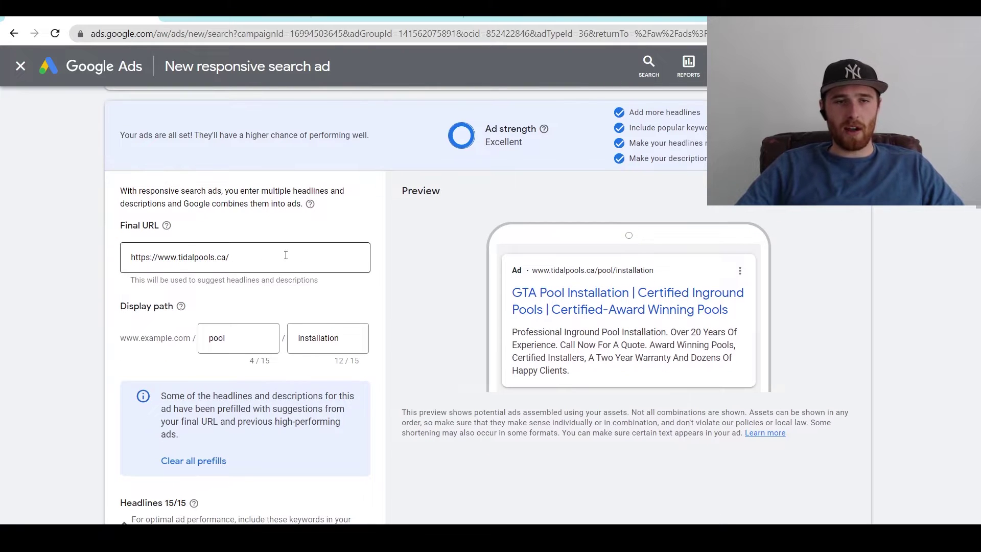
triple_click(259, 255)
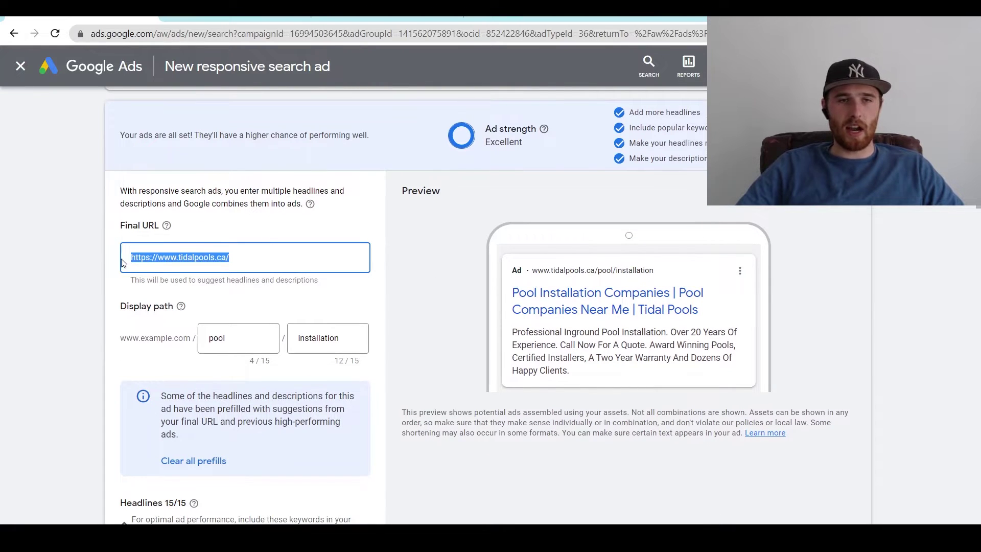
click(253, 258)
click(98, 238)
scroll(98, 238, down, 1)
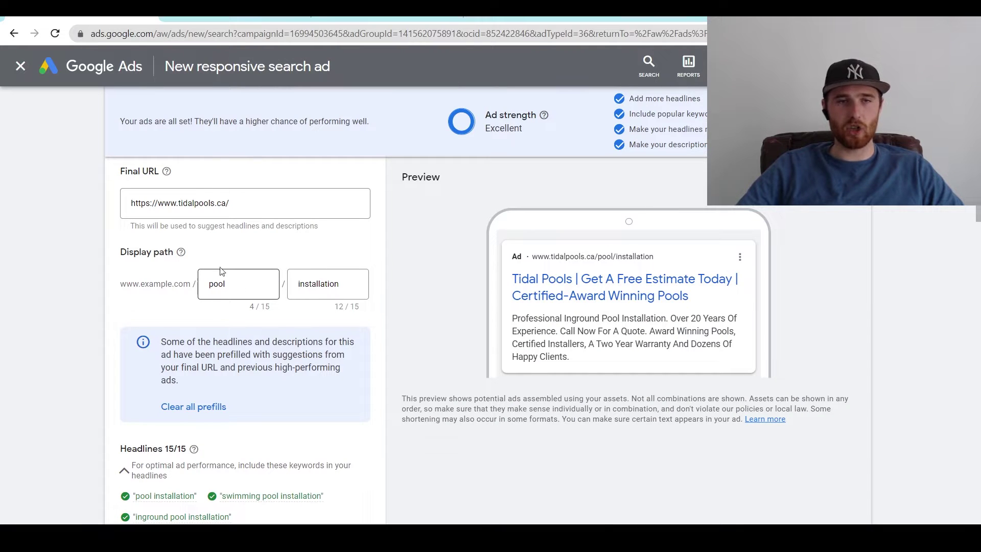
scroll(230, 287, up, 2)
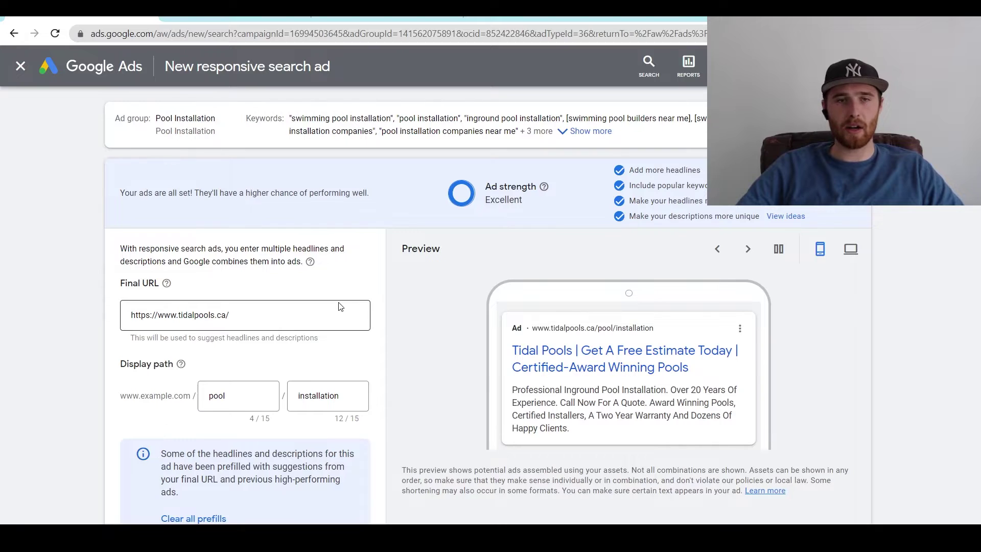
Examine both display path parts and compare them with the Final URL and the ad preview.
scroll(316, 281, down, 3)
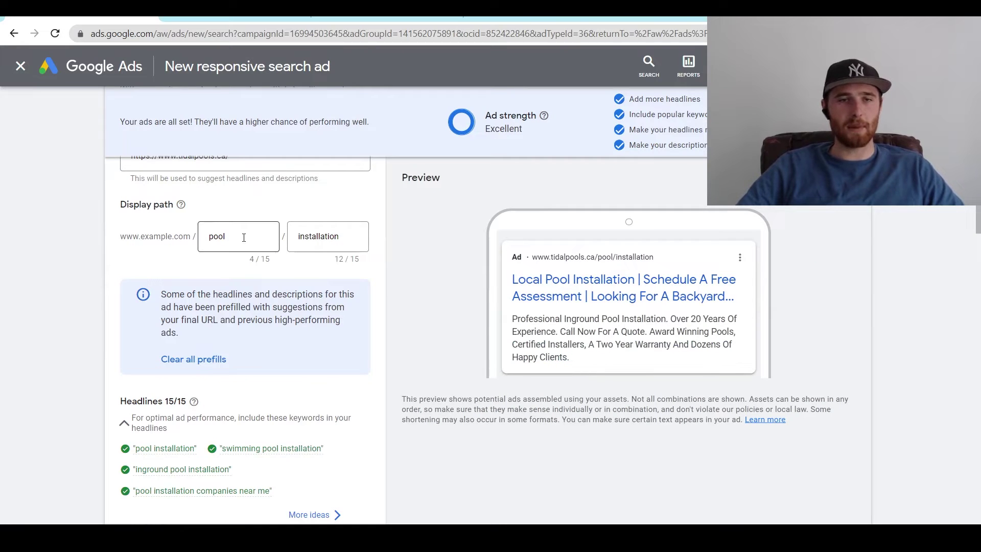
double_click(218, 236)
double_click(345, 237)
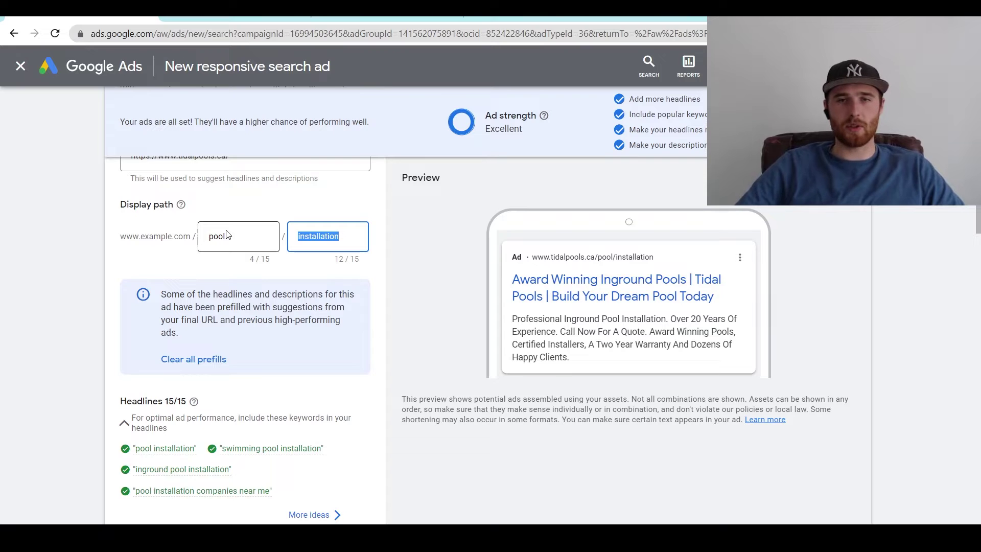
scroll(399, 311, up, 3)
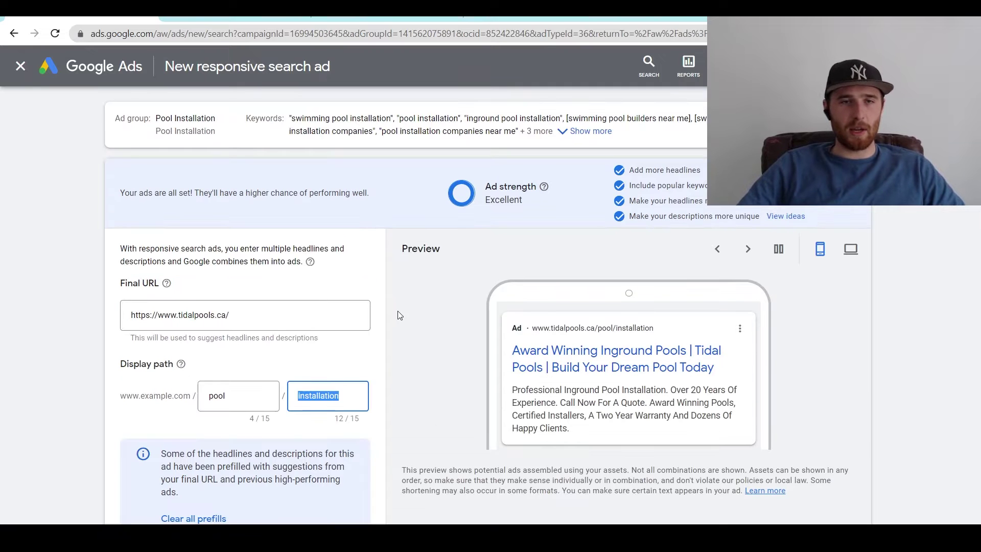
click(429, 292)
scroll(429, 292, down, 1)
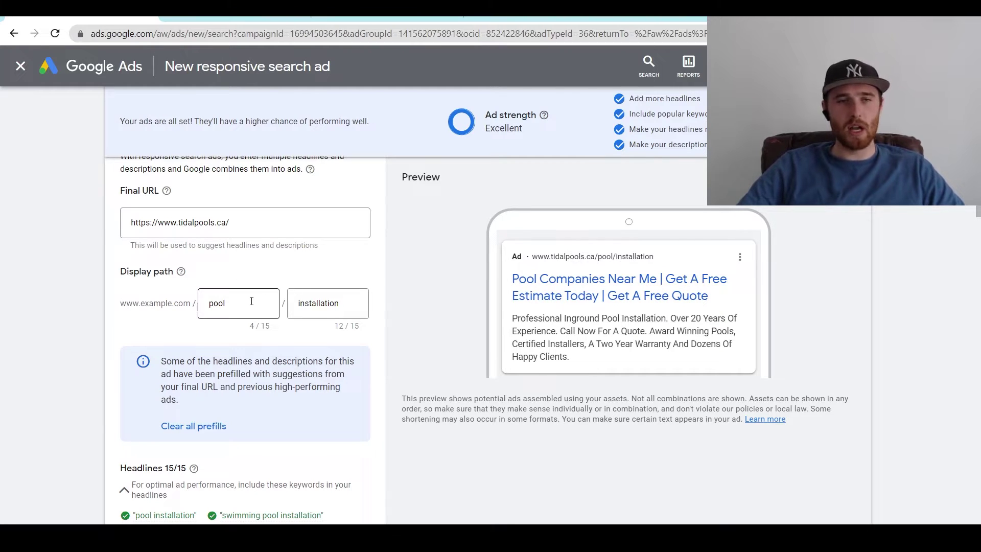
drag(251, 302, 195, 303)
scroll(314, 302, down, 2)
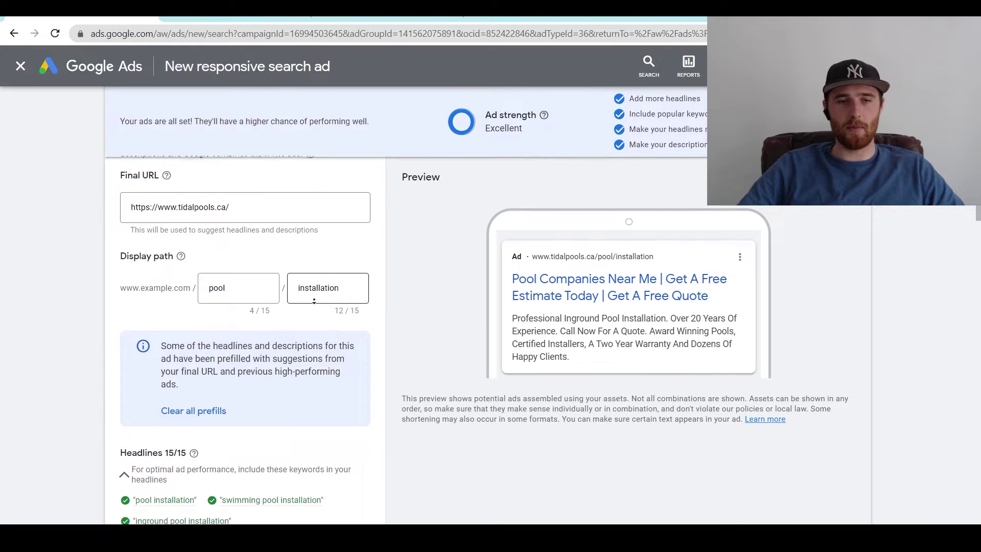
Review the suggested keywords and the prefilled headlines, starting with the company name and the Get A Free Quote headline.
scroll(314, 302, down, 3)
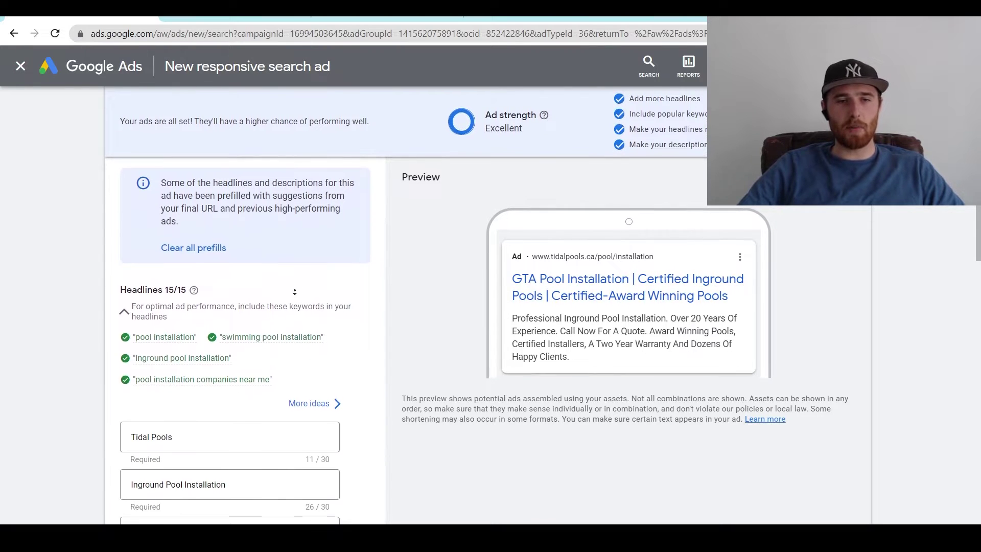
click(219, 391)
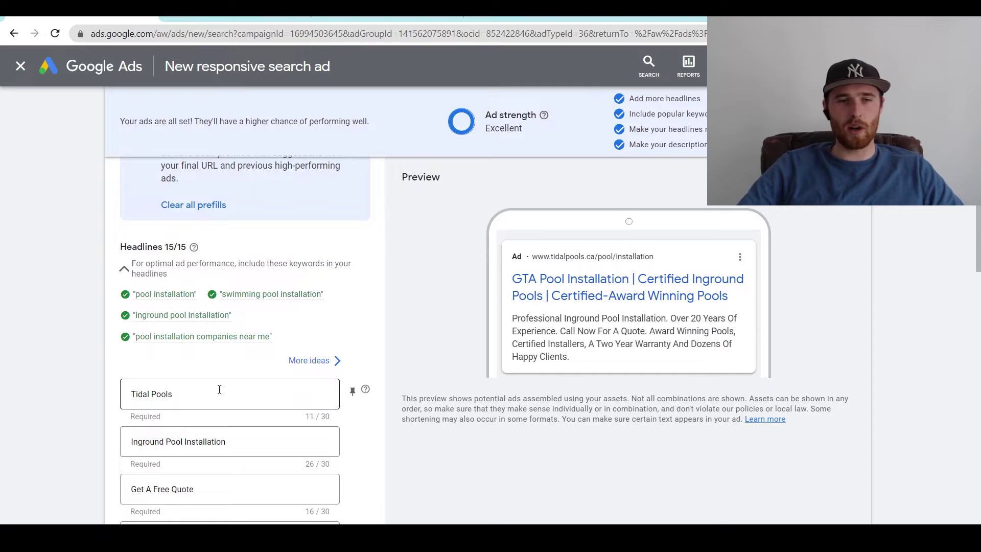
drag(185, 393, 102, 405)
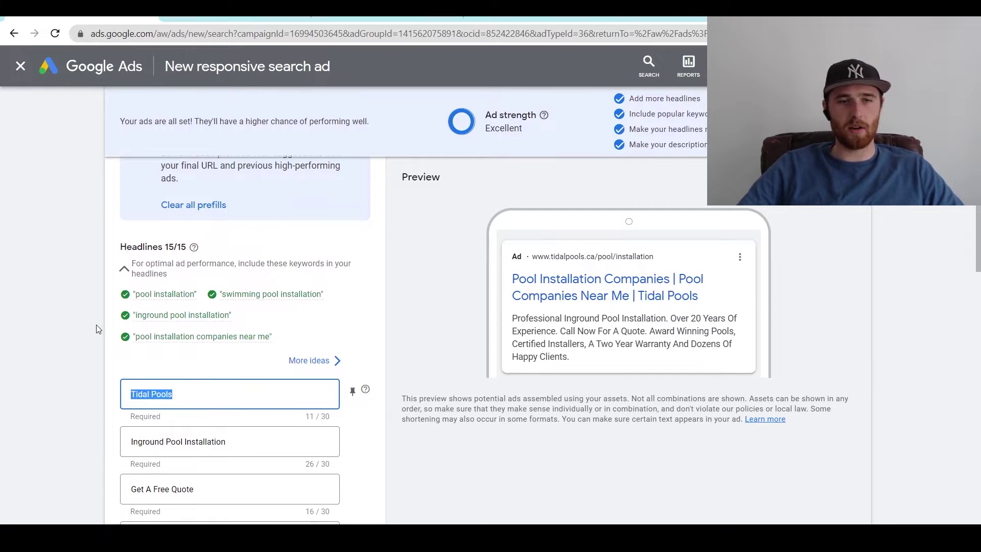
click(55, 336)
scroll(53, 342, down, 1)
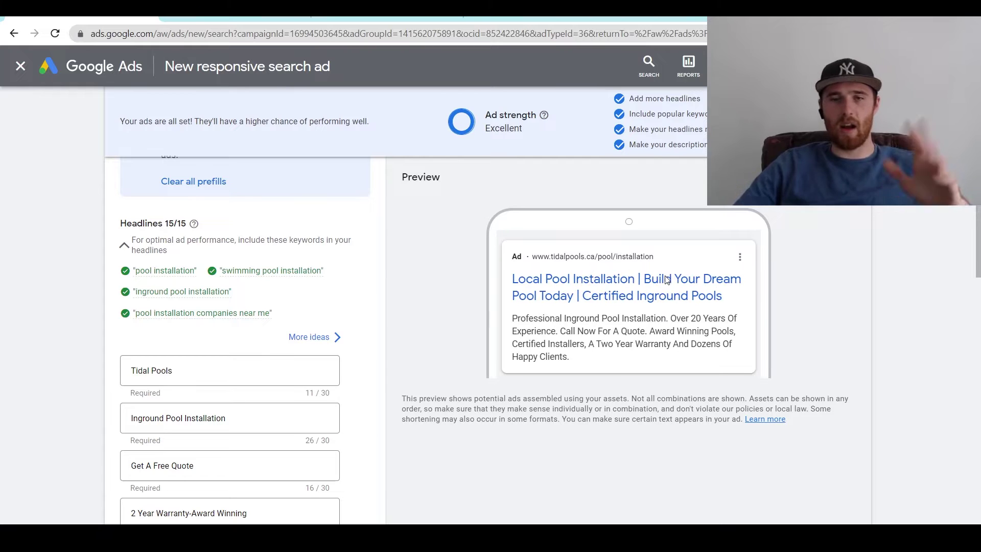
scroll(425, 290, down, 3)
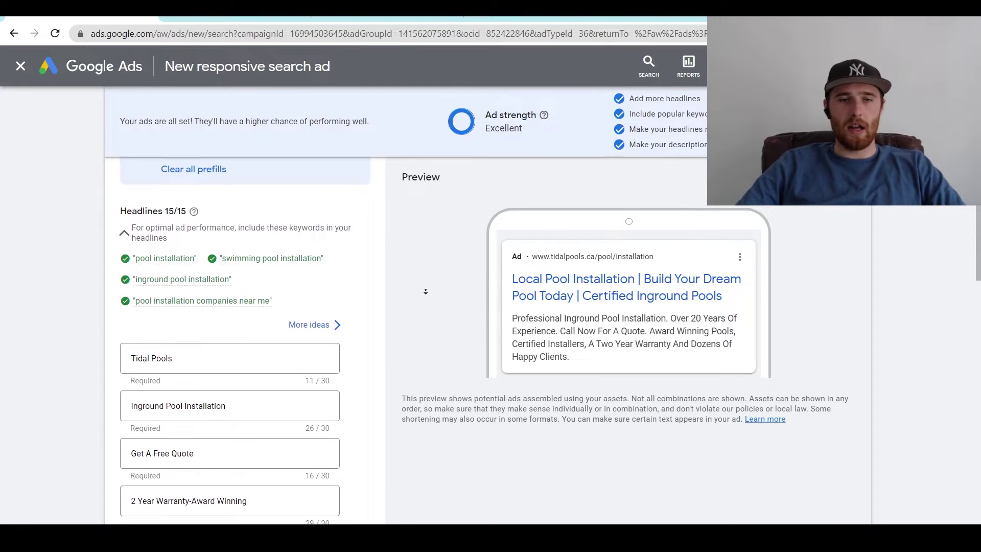
scroll(426, 291, down, 3)
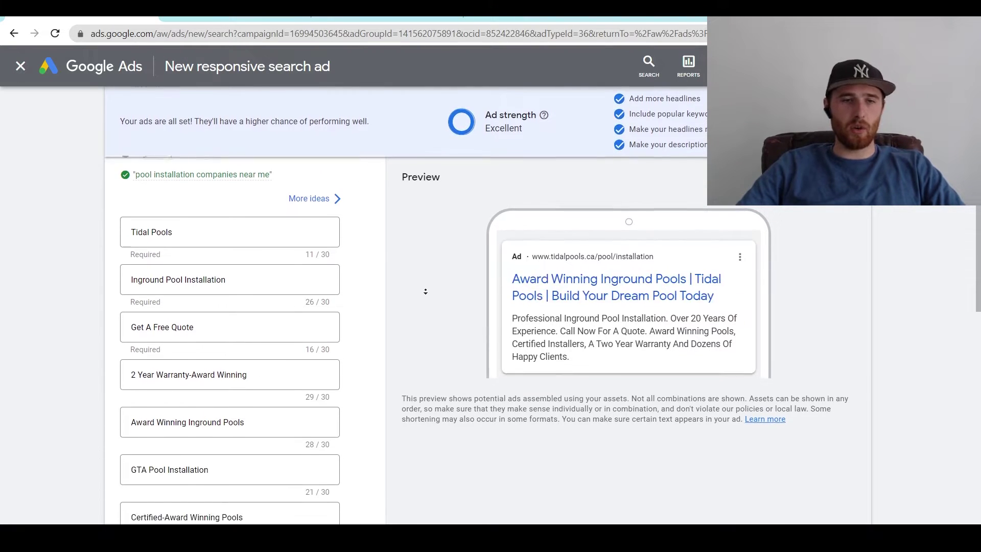
drag(260, 325, 99, 322)
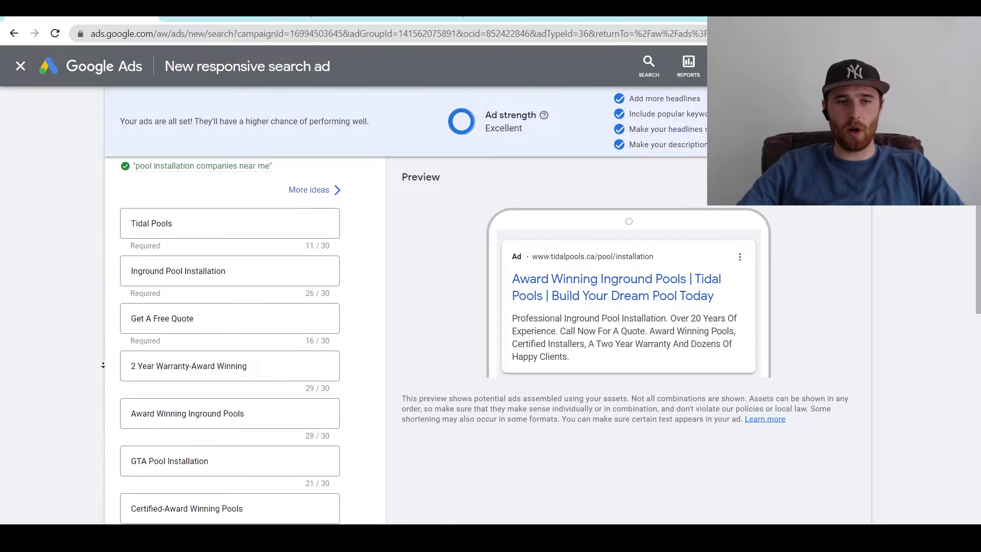
scroll(102, 348, down, 5)
scroll(106, 364, down, 1)
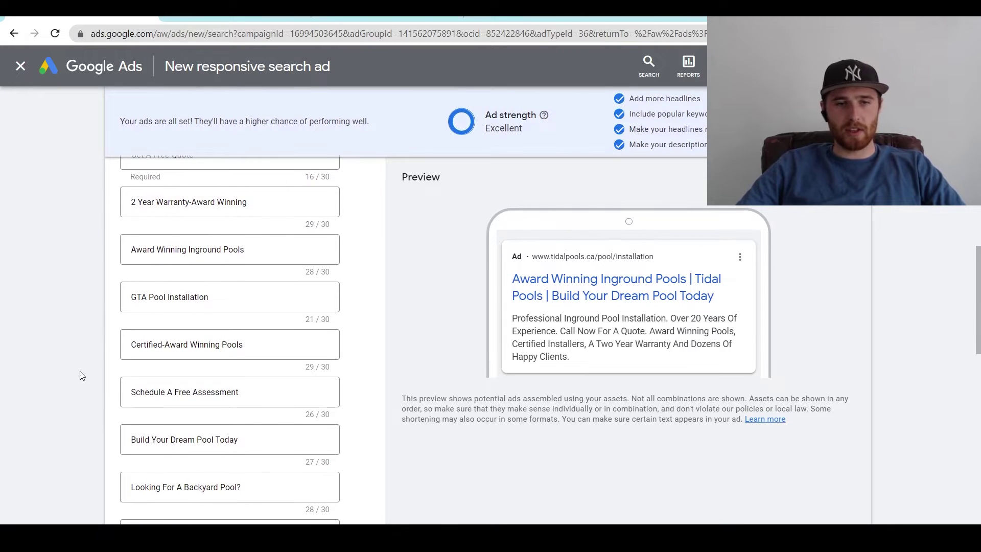
Review the headlines from Build Your Dream Pool Today and Looking For A Backyard Pool? through Certified Inground Pools.
scroll(87, 346, up, 3)
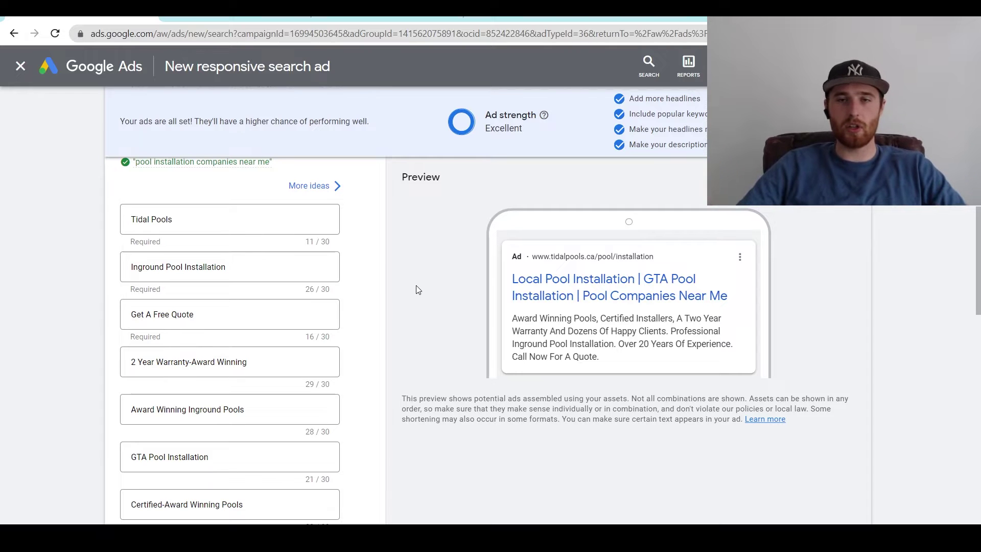
middle_click(409, 298)
scroll(412, 334, down, 2)
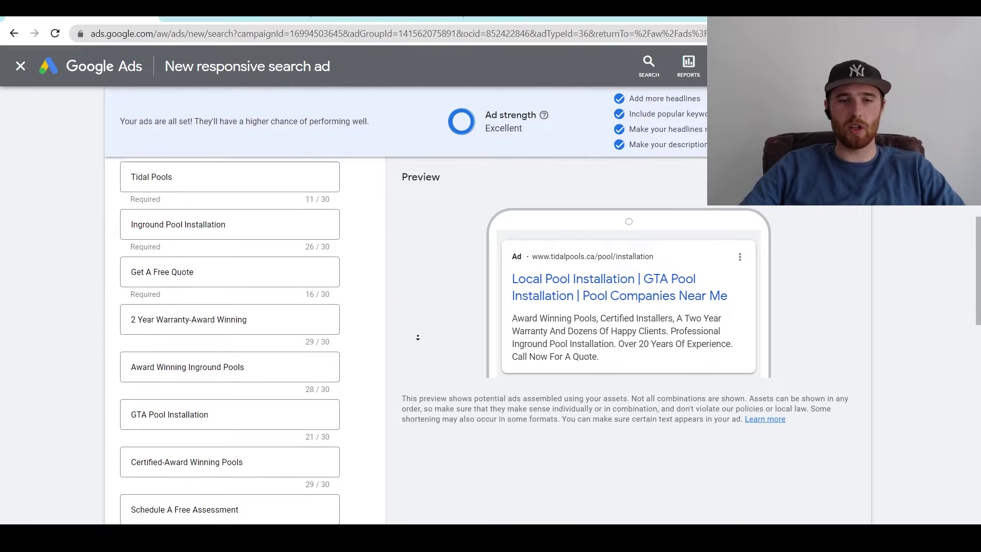
click(235, 381)
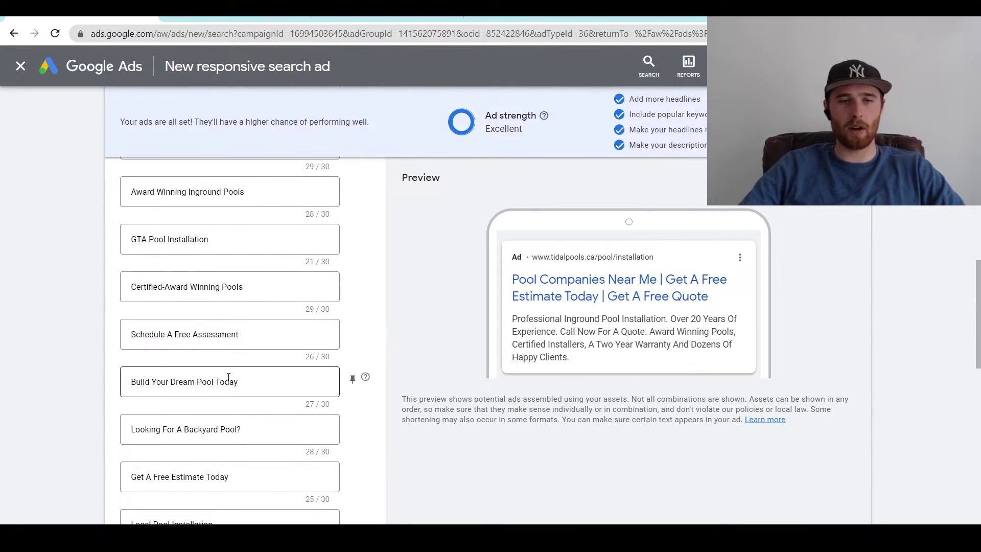
drag(239, 382, 121, 391)
drag(244, 429, 113, 430)
middle_click(97, 344)
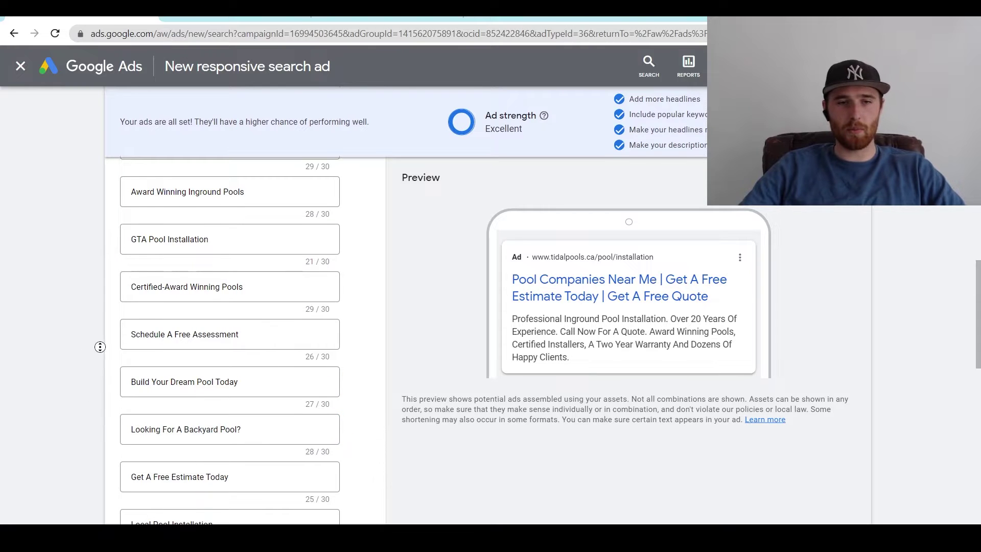
scroll(104, 375, down, 1)
scroll(104, 376, down, 1)
click(250, 496)
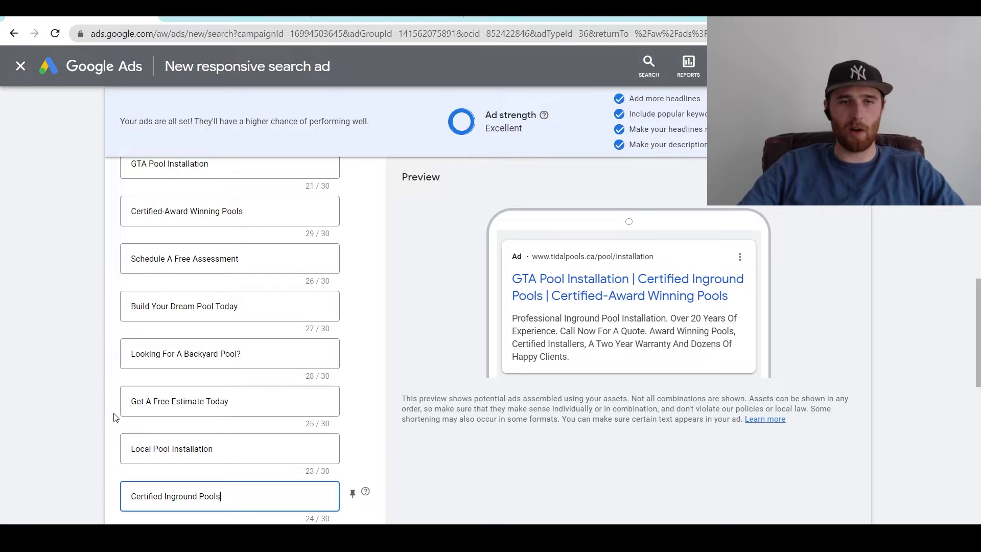
click(101, 344)
Examine the 2 Year Warranty-Award Winning and Award Winning Inground Pools headlines.
scroll(100, 353, up, 3)
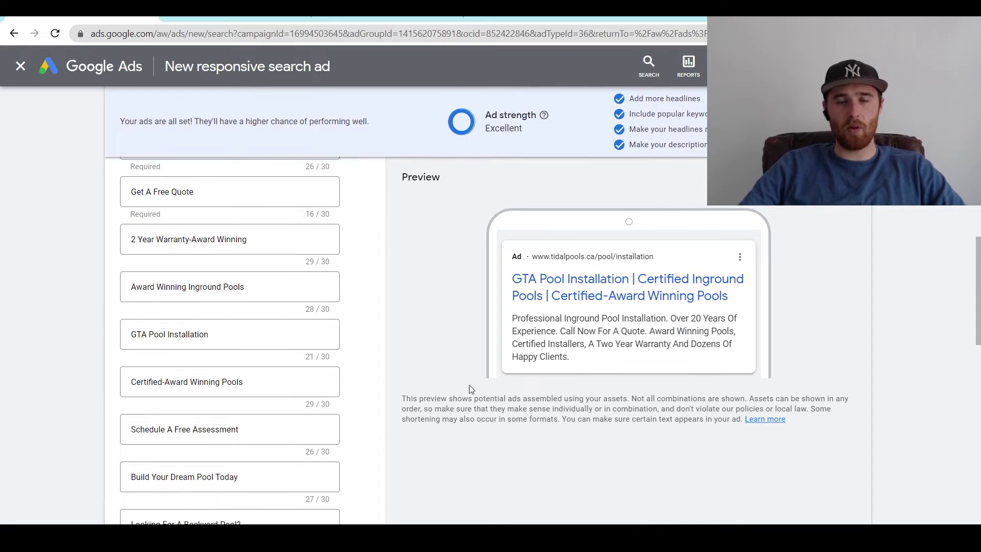
scroll(469, 385, up, 3)
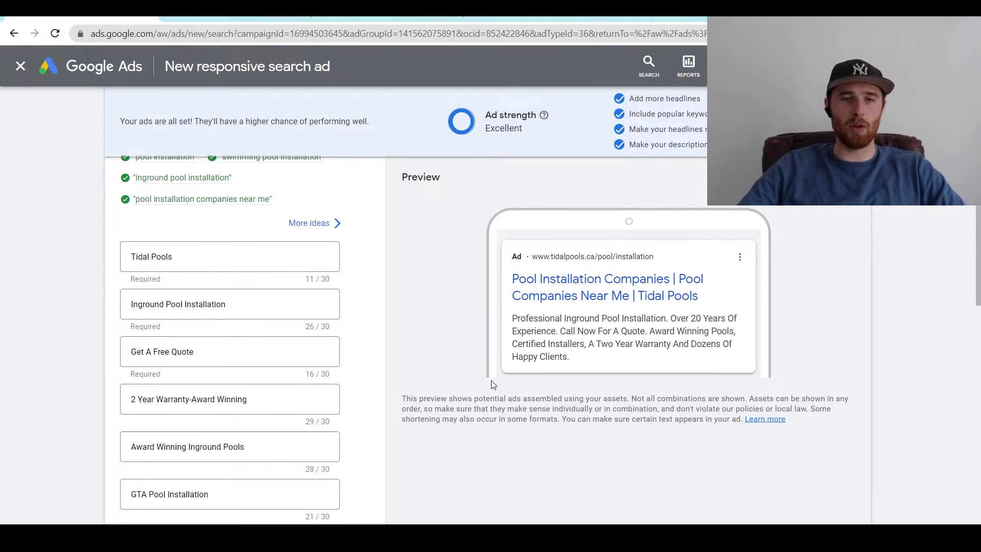
click(255, 400)
drag(255, 399, 102, 403)
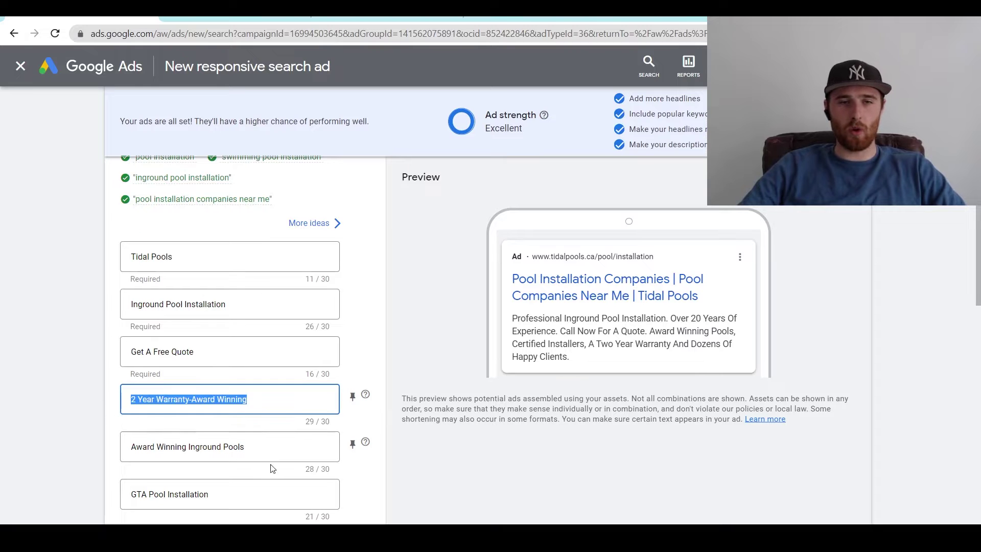
click(266, 445)
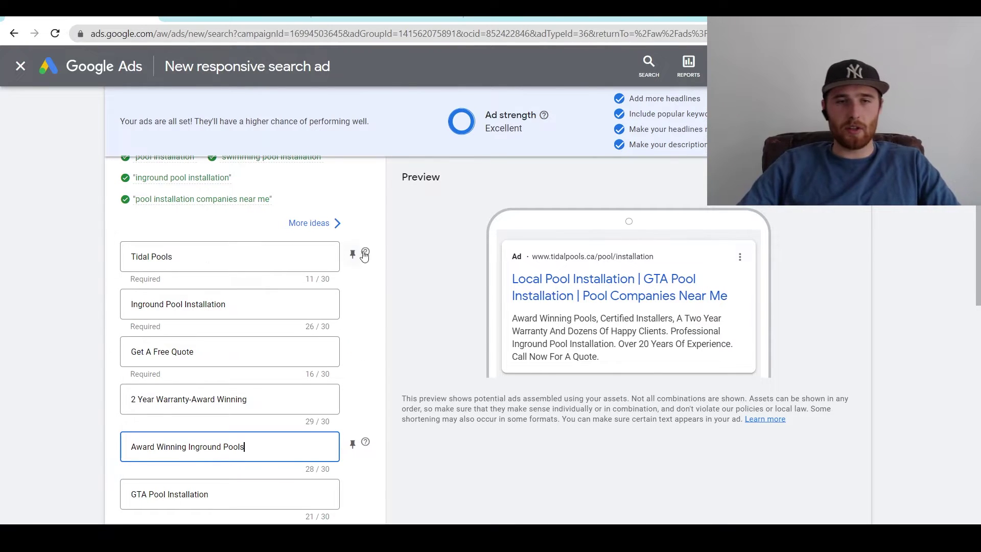
Look through the rest of the headline list down to Pool Companies Near Me.
scroll(366, 282, down, 1)
click(366, 282)
scroll(366, 283, down, 7)
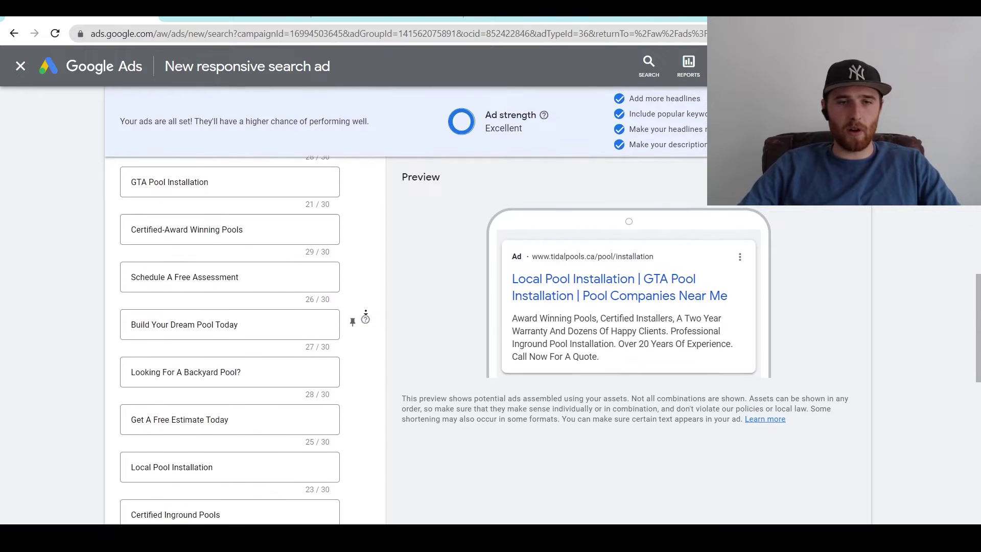
scroll(370, 393, down, 3)
scroll(368, 373, up, 3)
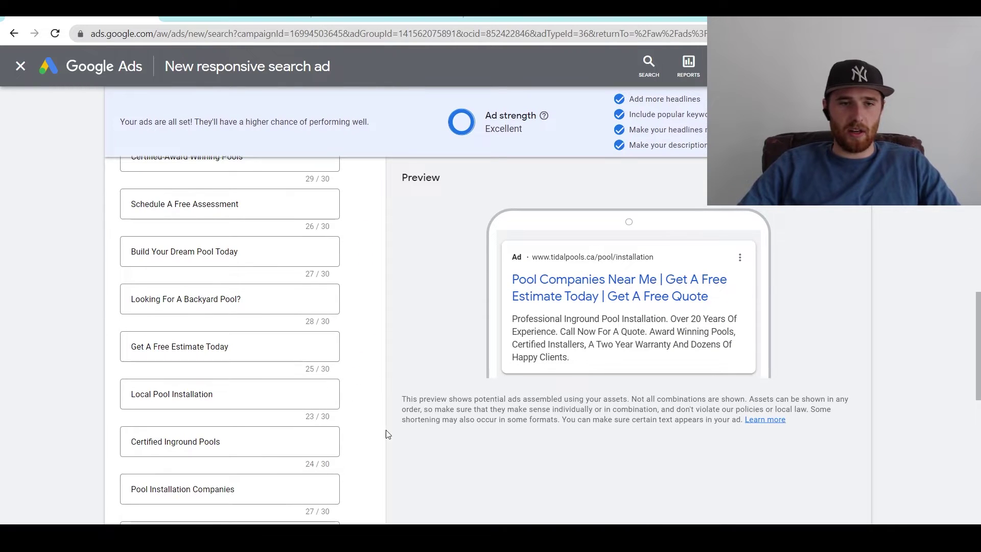
scroll(367, 424, down, 2)
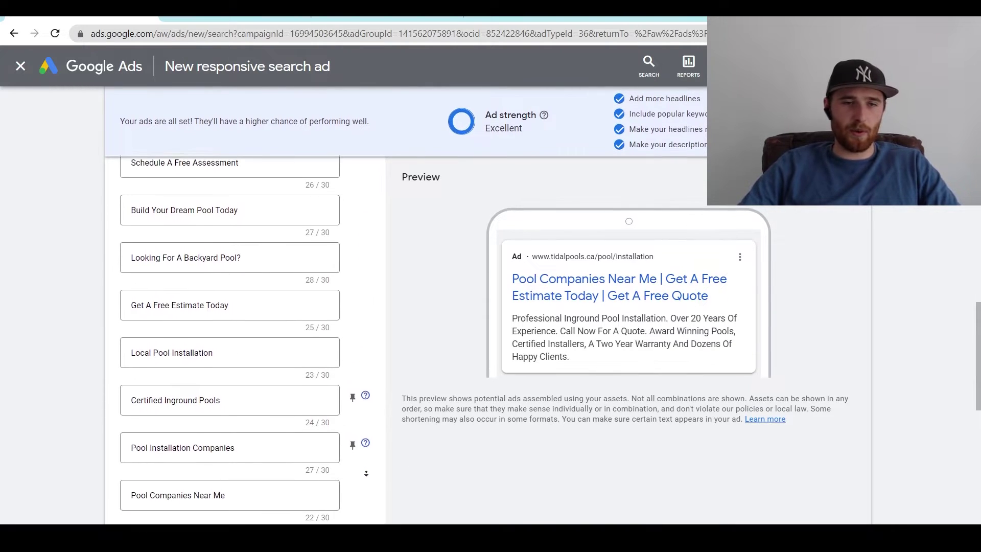
mouse_move(366, 362)
scroll(387, 450, down, 1)
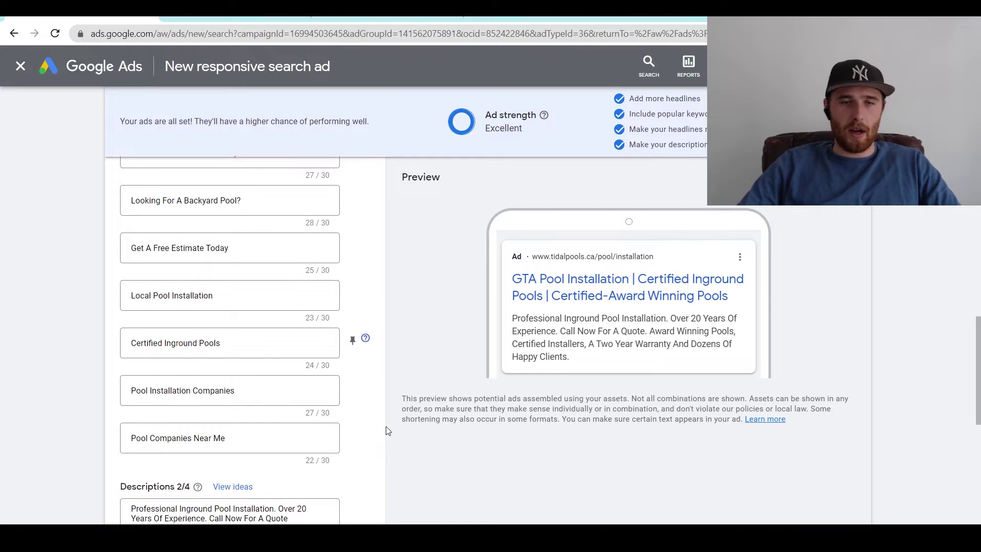
scroll(387, 431, up, 12)
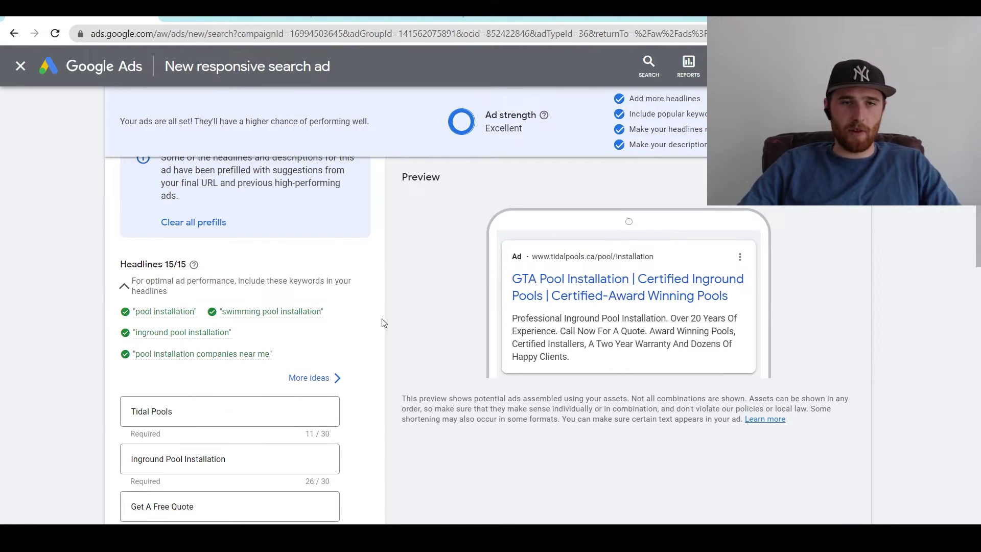
Recheck the full set of headlines for variety, from the suggested keywords down to Pool Installation Companies.
scroll(384, 323, down, 7)
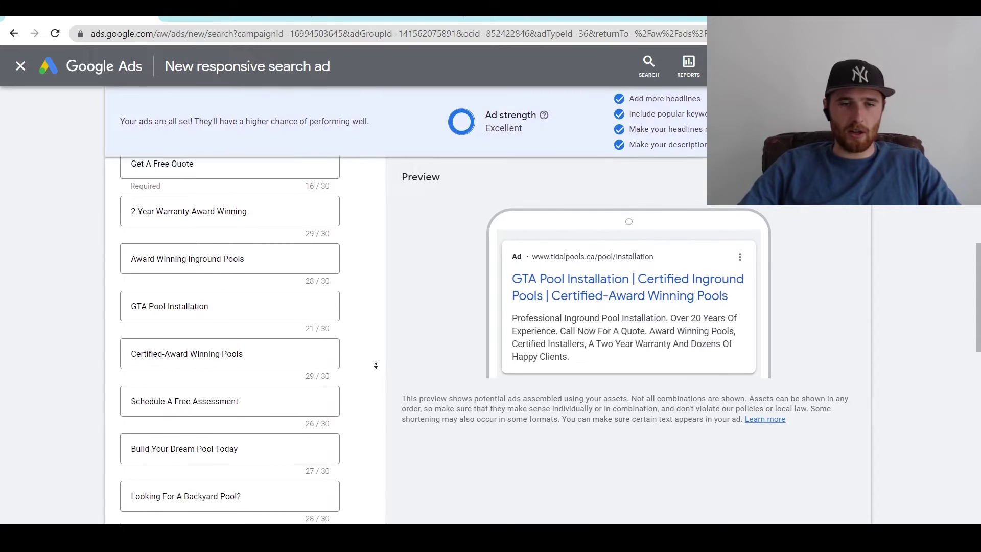
scroll(376, 366, up, 1)
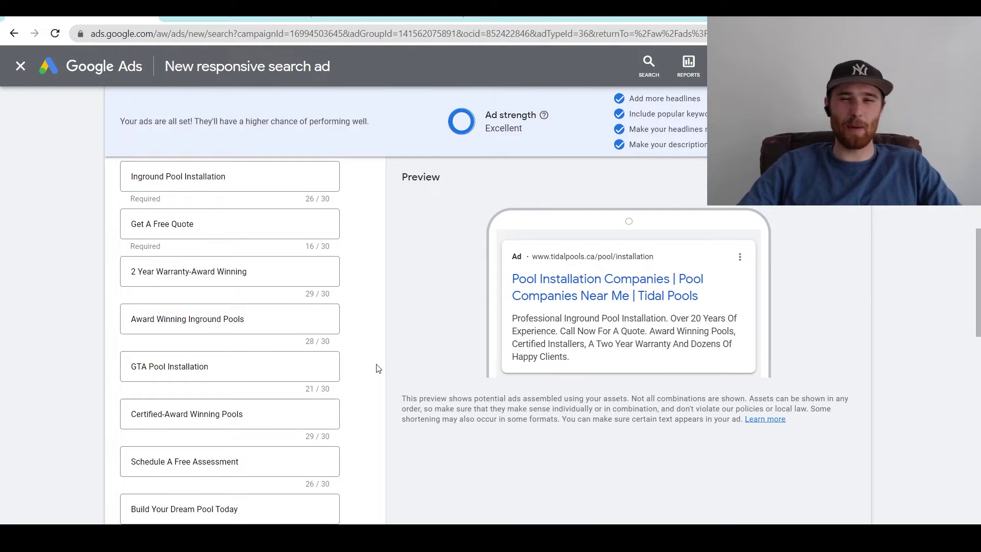
scroll(375, 310, down, 4)
mouse_move(365, 339)
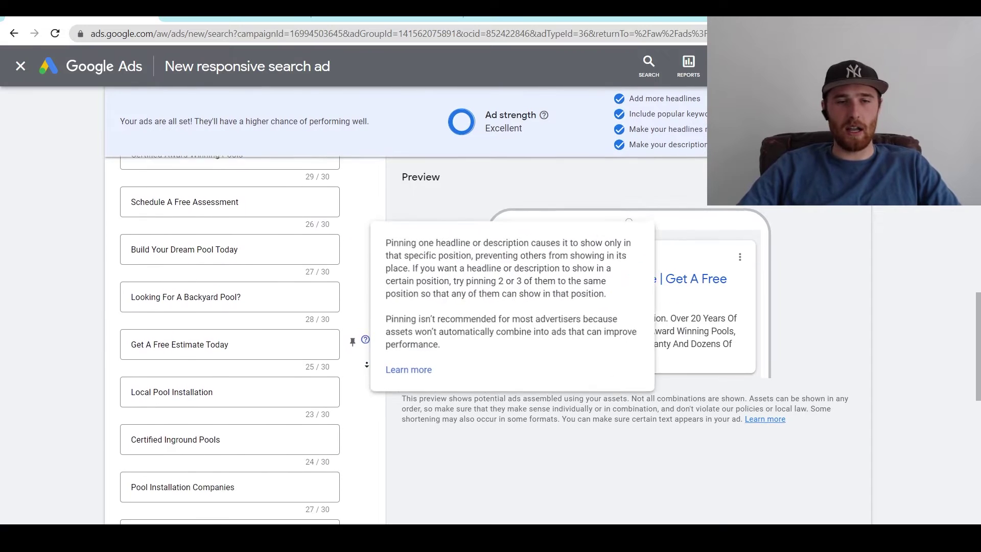
scroll(367, 365, down, 1)
scroll(378, 393, down, 1)
scroll(380, 401, up, 10)
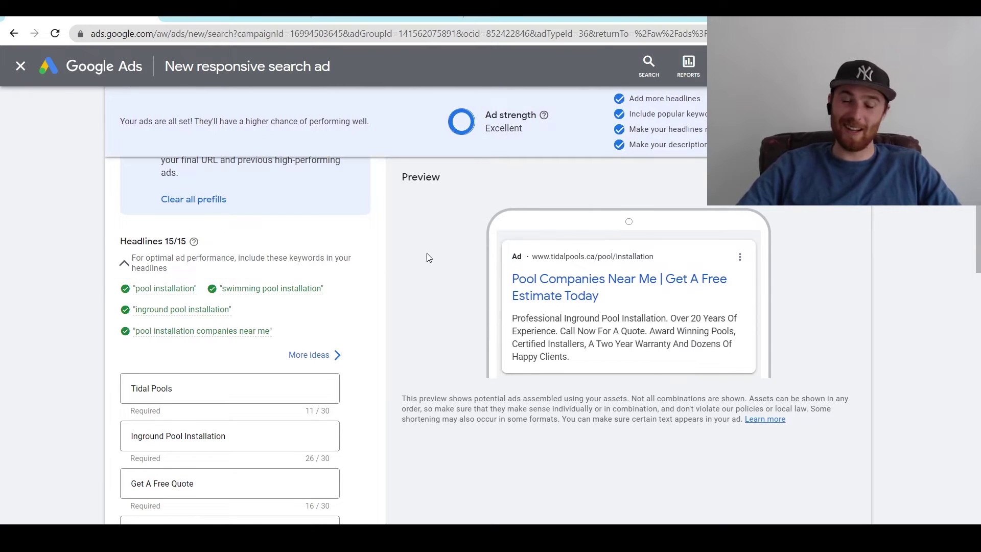
Examine both ad descriptions, including the Call Now For A Quote call to action and the award, certification and warranty text.
scroll(403, 315, down, 3)
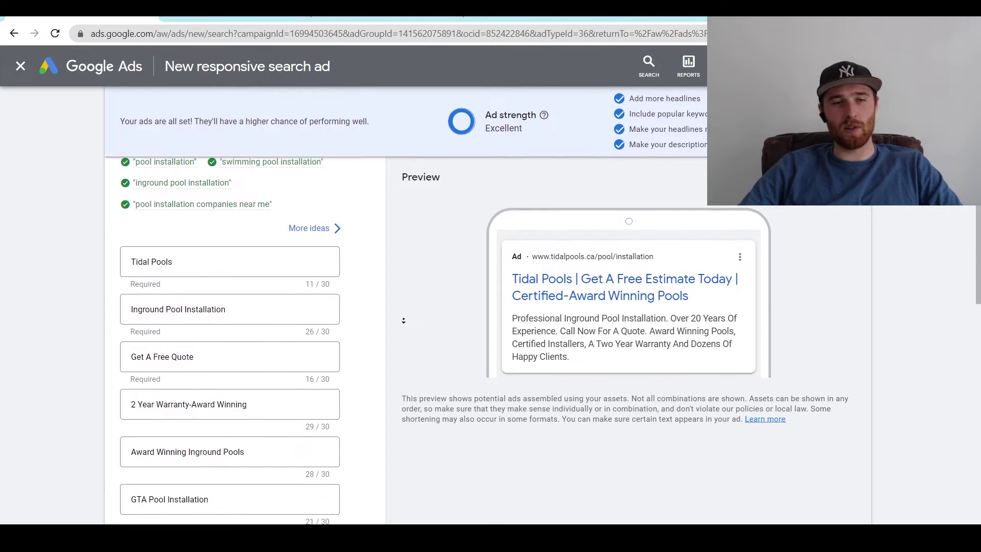
scroll(404, 320, down, 5)
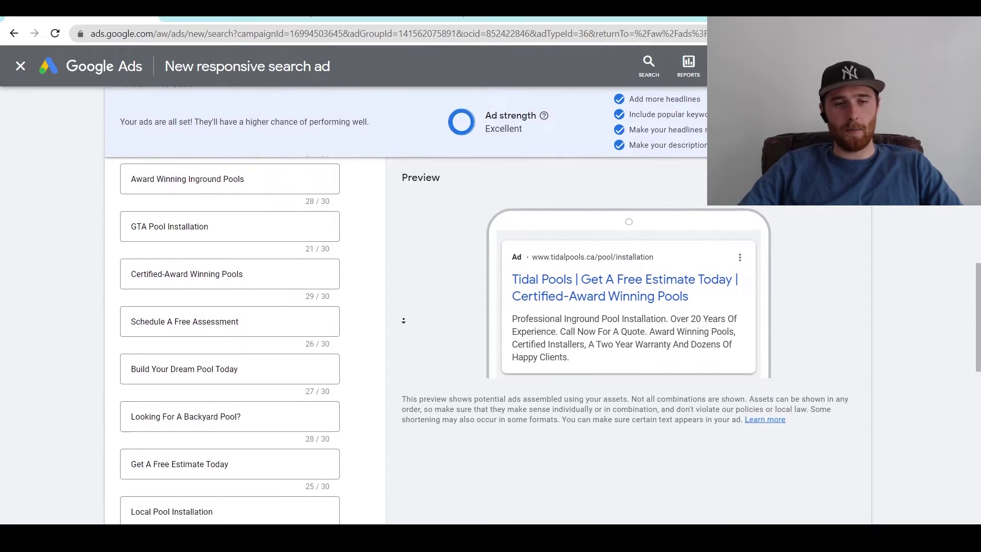
scroll(404, 320, down, 3)
scroll(404, 320, down, 5)
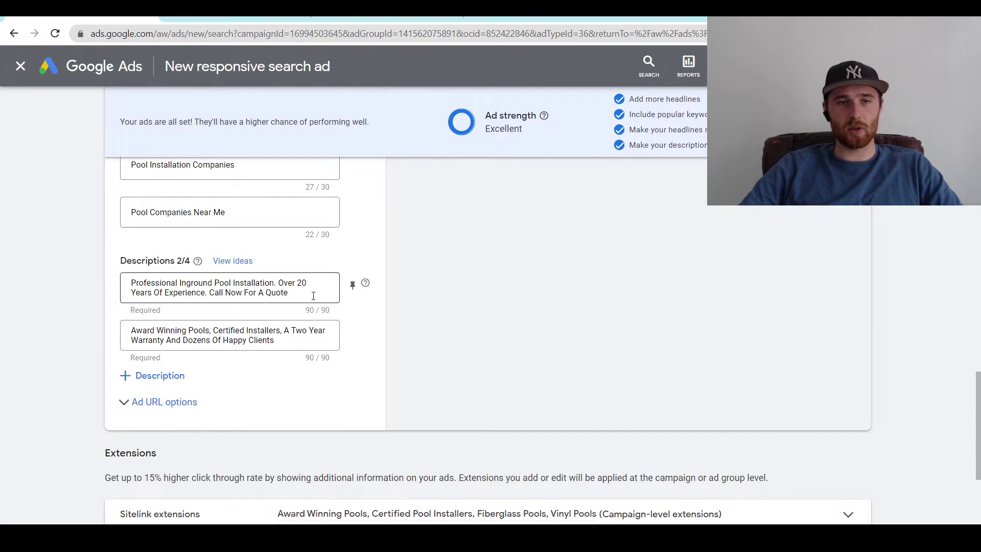
drag(313, 296, 125, 283)
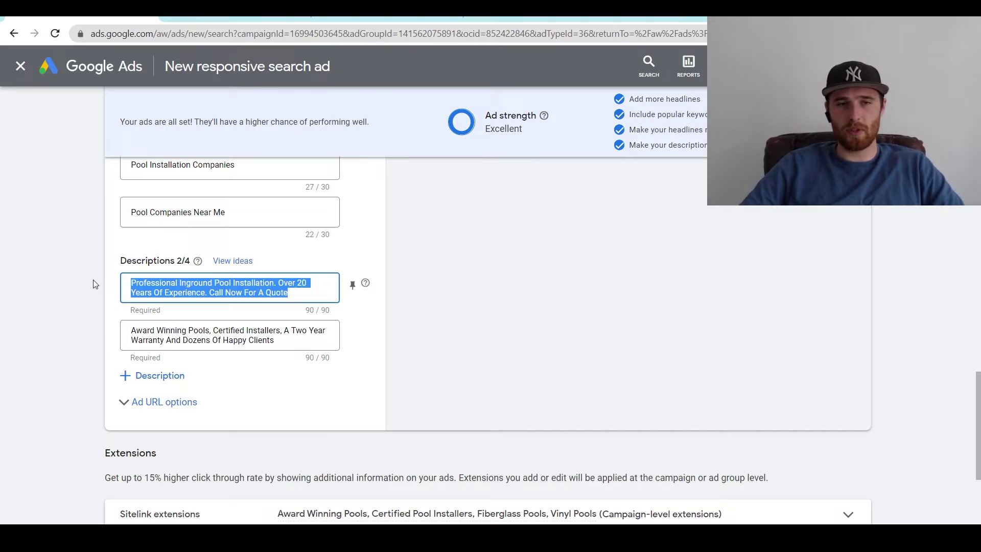
drag(131, 284, 218, 293)
drag(293, 294, 208, 293)
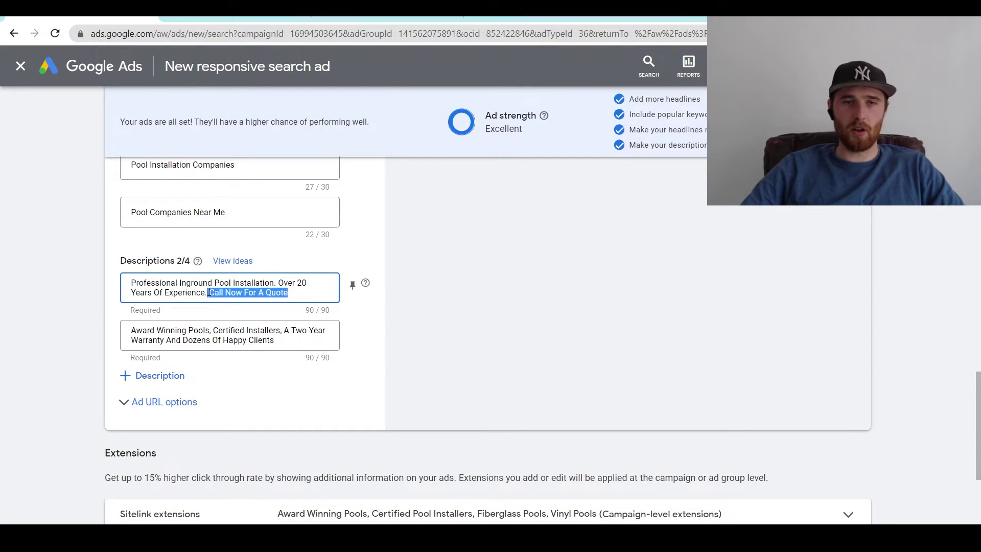
drag(287, 292, 209, 292)
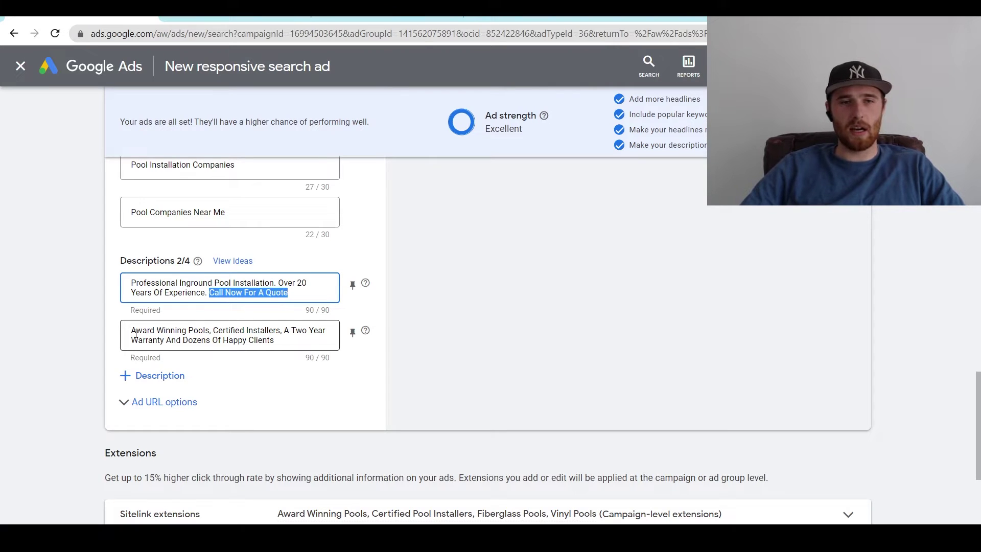
drag(135, 333, 279, 341)
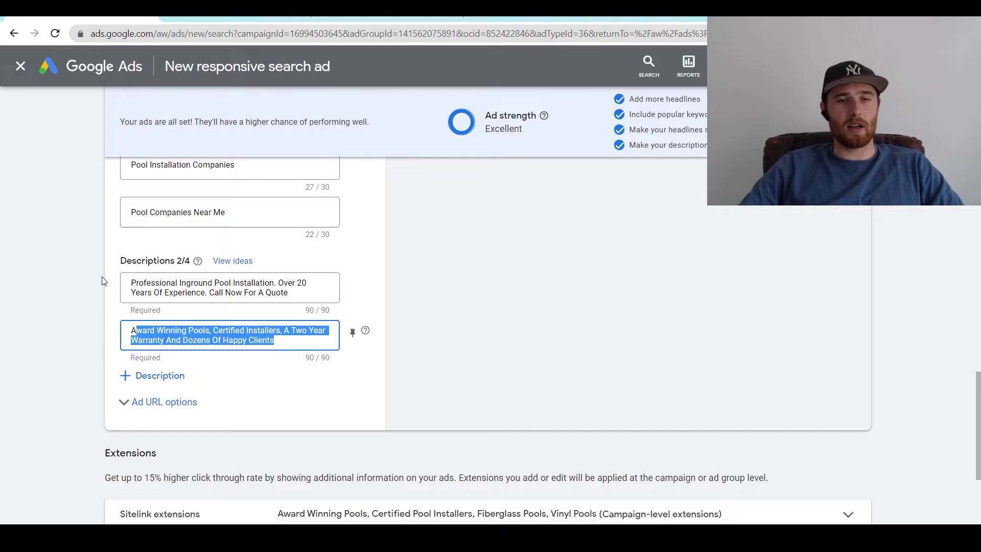
Check how many descriptions are used and add a third, empty description to the ad.
drag(205, 261, 114, 274)
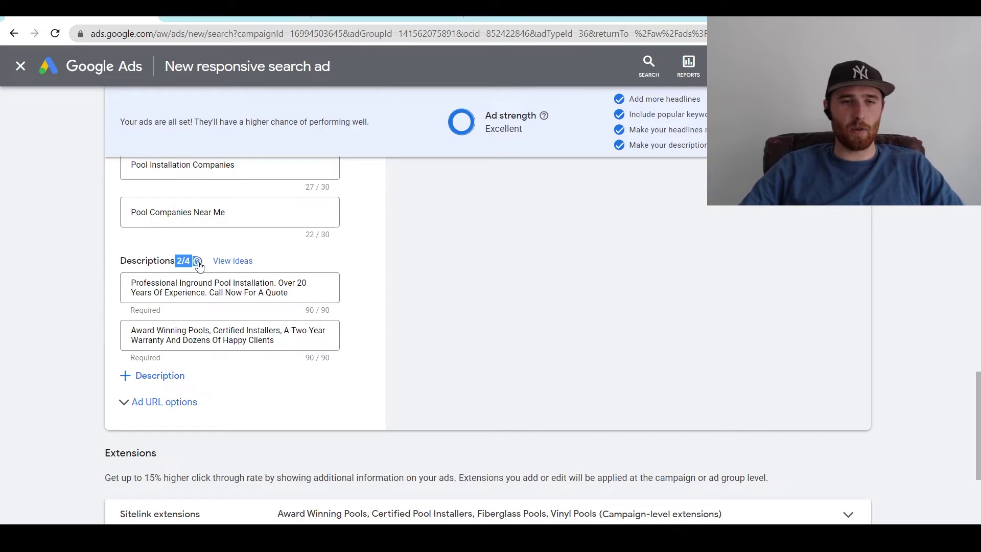
click(153, 377)
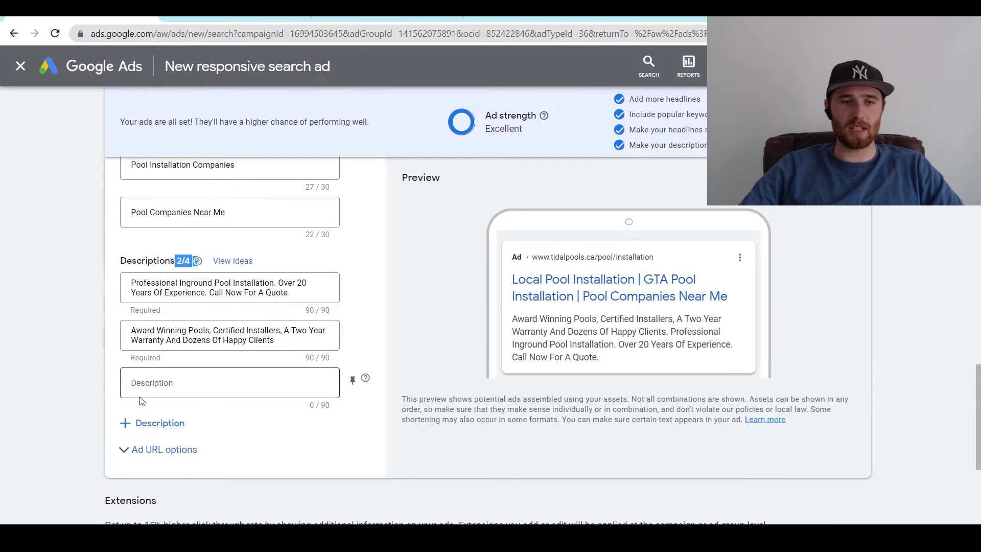
middle_click(87, 271)
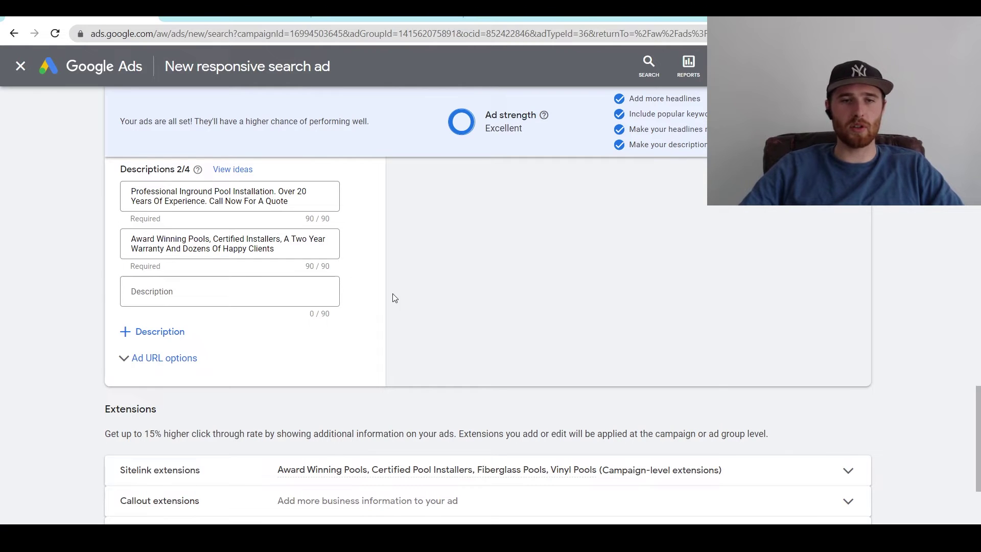
scroll(492, 314, down, 3)
scroll(51, 238, up, 6)
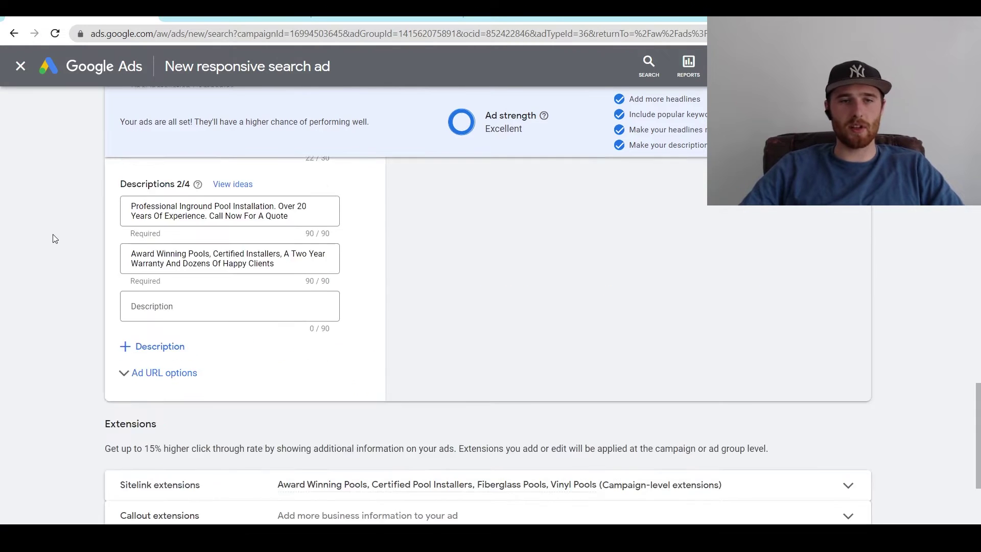
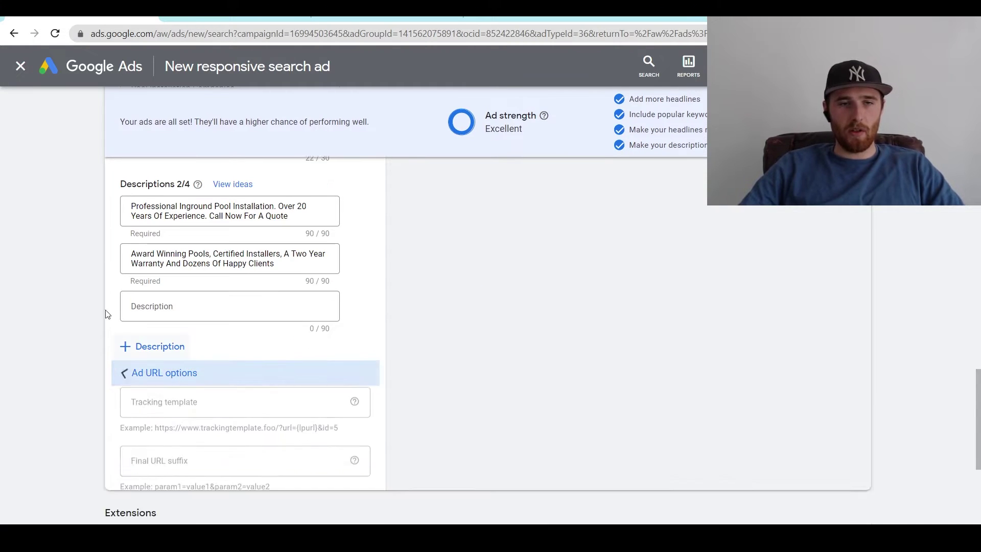
Expand the Ad URL options, examine the tracking template, final URL suffix and custom parameter settings, and collapse them again.
click(124, 373)
click(122, 373)
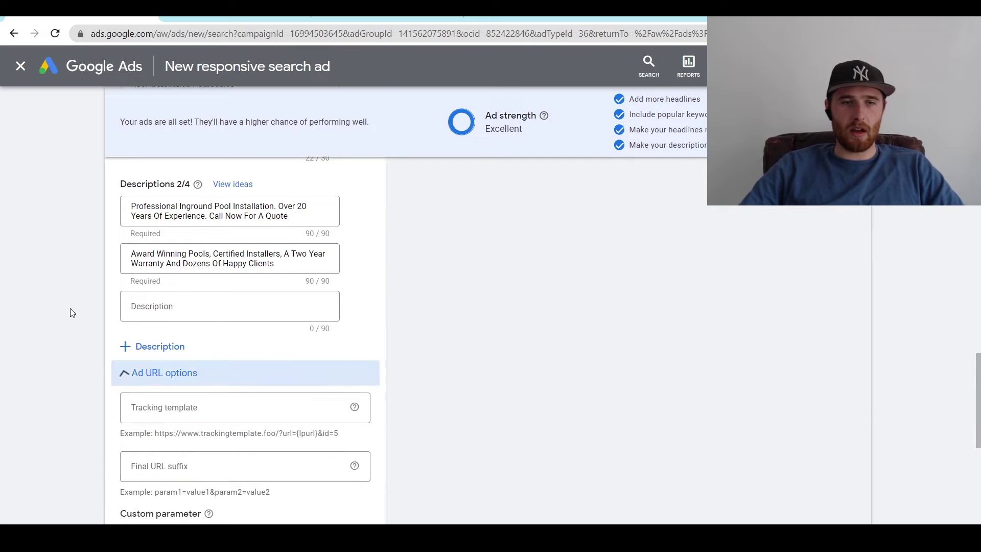
scroll(321, 335, down, 2)
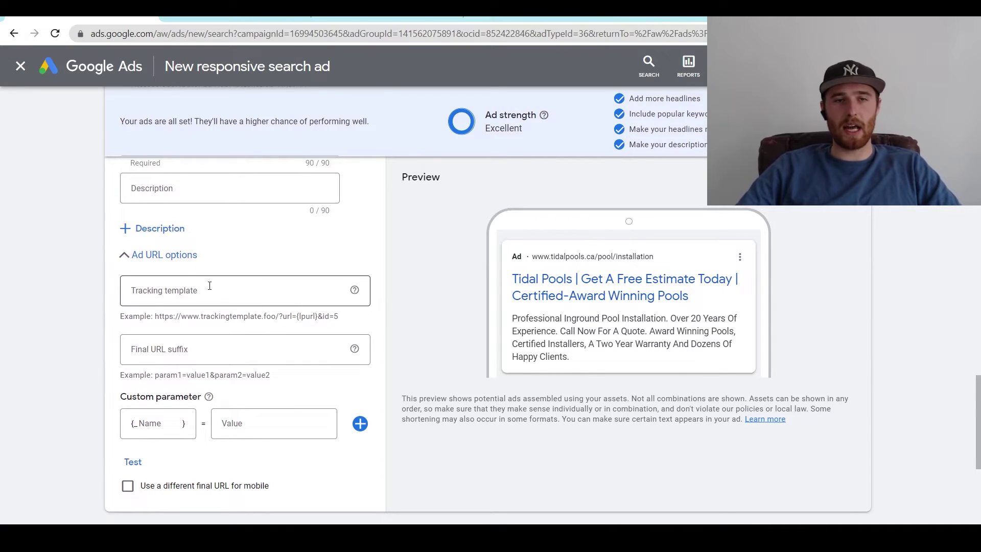
click(199, 256)
Examine the Extensions section and read its note on click-through rate and the level at which extensions apply.
scroll(72, 299, down, 1)
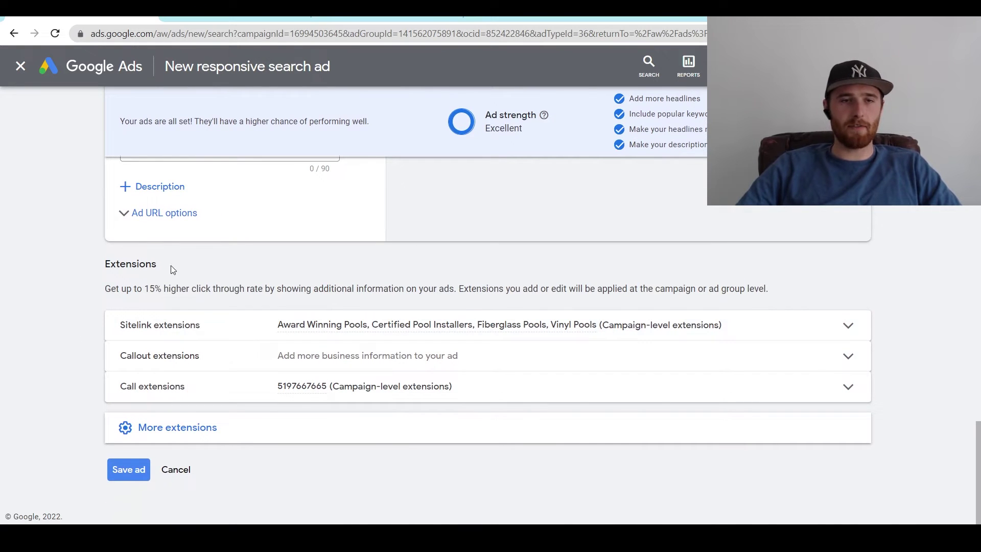
drag(175, 267, 80, 269)
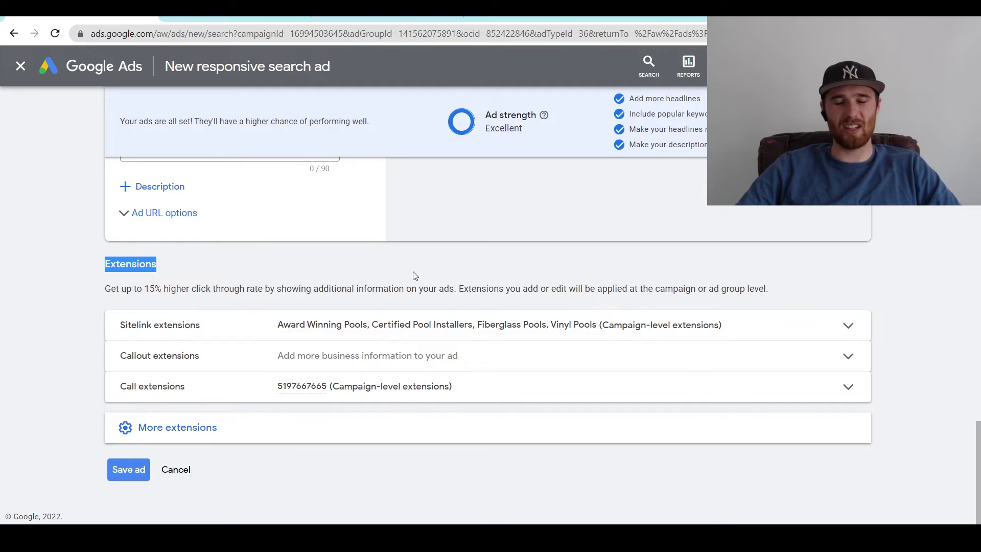
drag(134, 290, 670, 289)
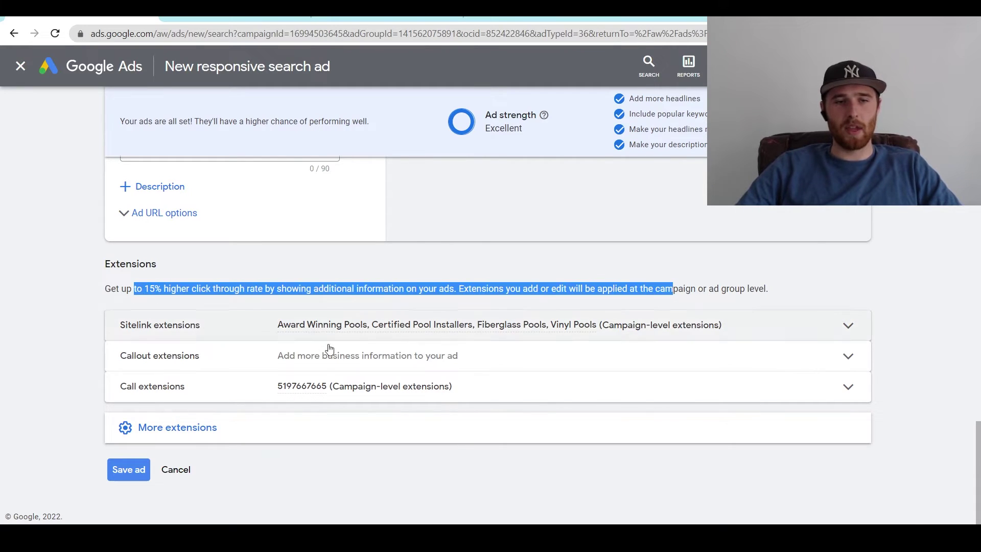
Examine the Pool Installation ad group's keywords and compare them with the ad's suggested keywords and headlines.
scroll(445, 263, up, 20)
scroll(443, 264, down, 2)
scroll(429, 319, up, 2)
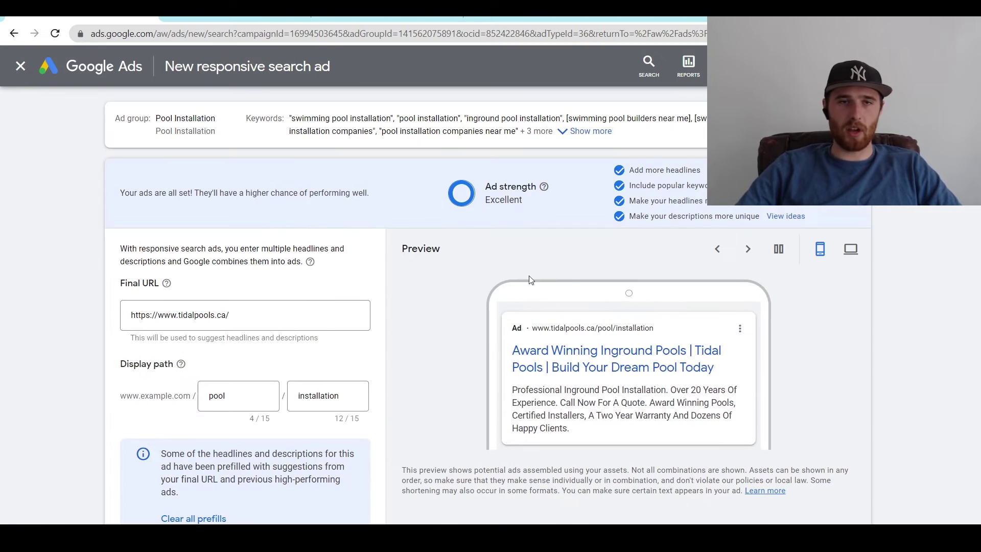
drag(297, 113, 705, 117)
click(342, 118)
drag(341, 118, 426, 118)
scroll(447, 344, down, 6)
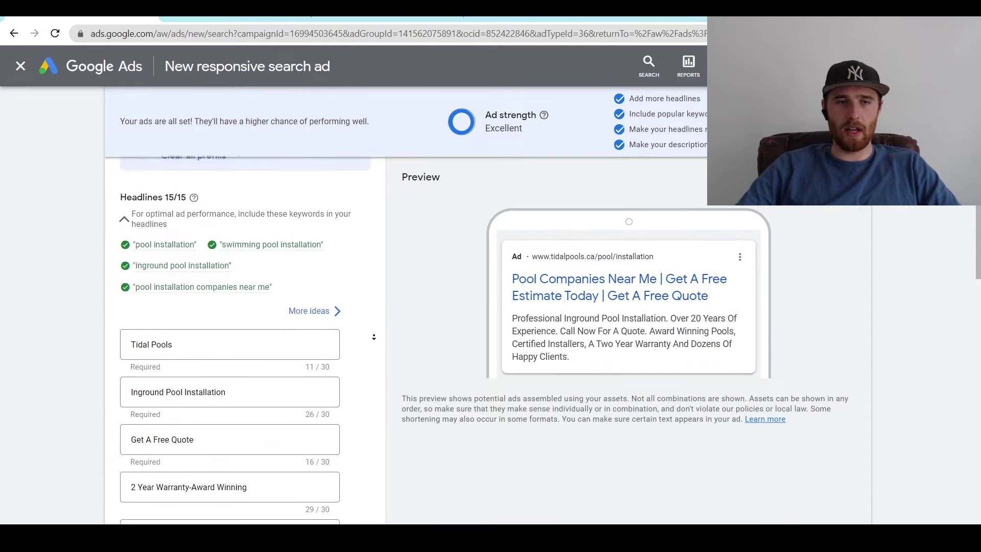
scroll(367, 366, up, 7)
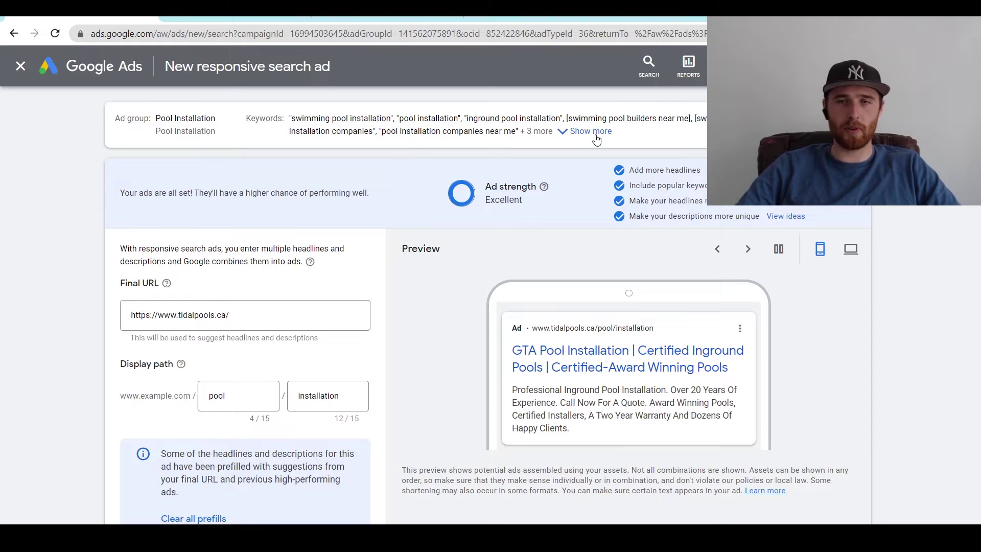
Preview other headline combinations of the ad and compare its desktop and mobile versions.
click(751, 252)
click(851, 249)
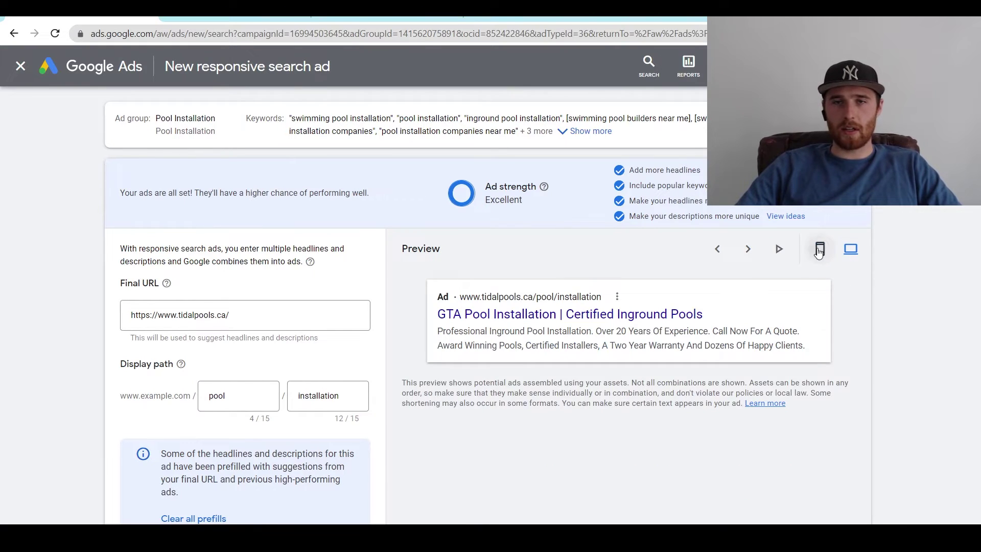
click(820, 248)
click(749, 252)
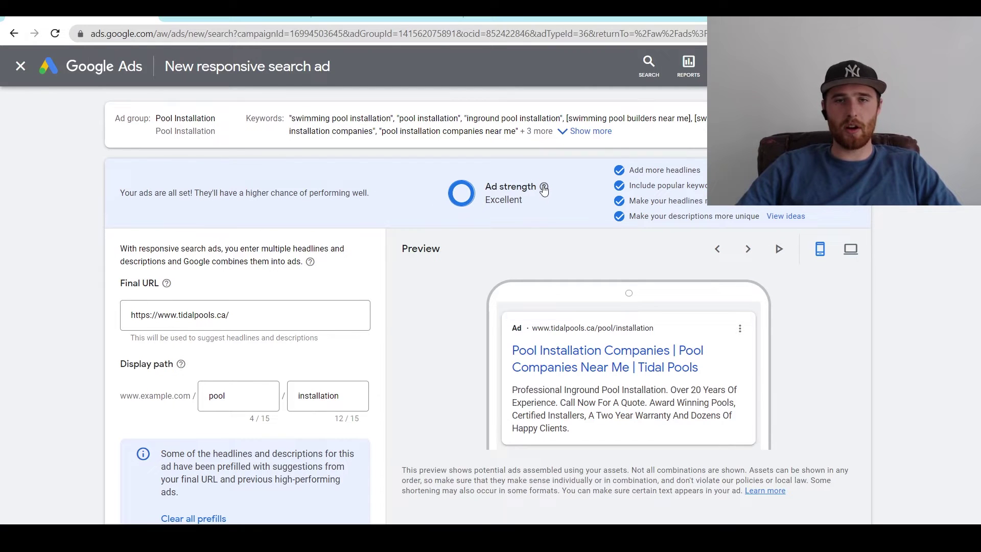
Examine the ad strength rating of the responsive search ad.
mouse_move(544, 191)
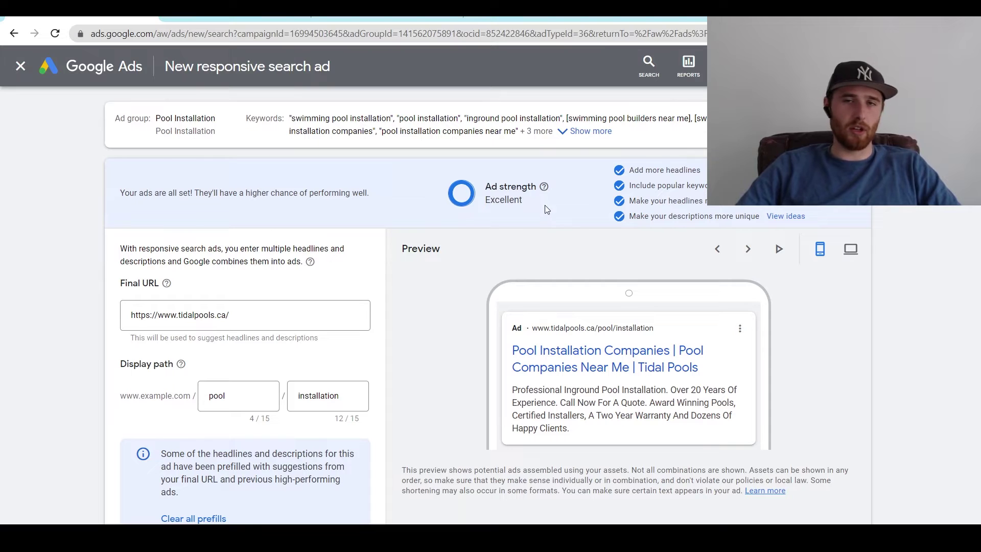
scroll(567, 207, down, 1)
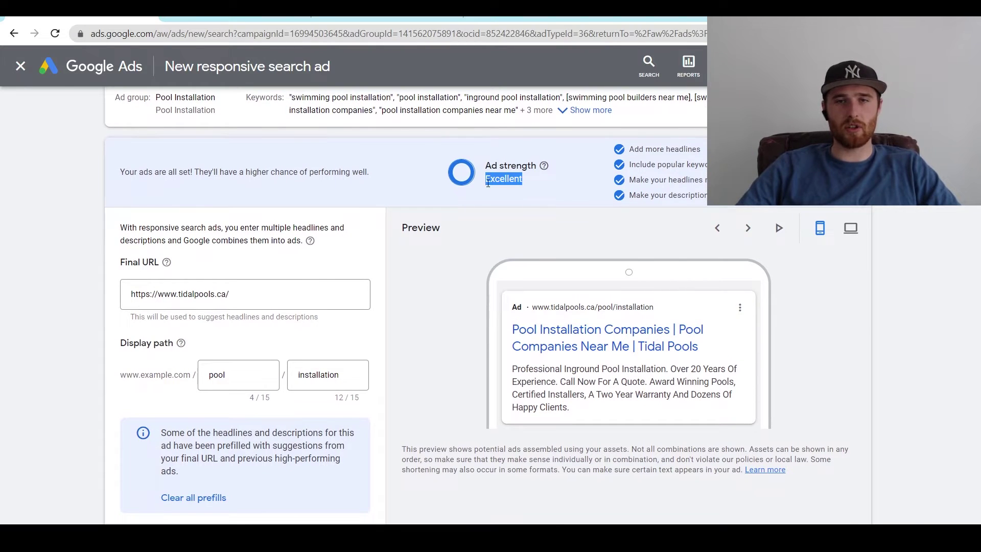
click(531, 184)
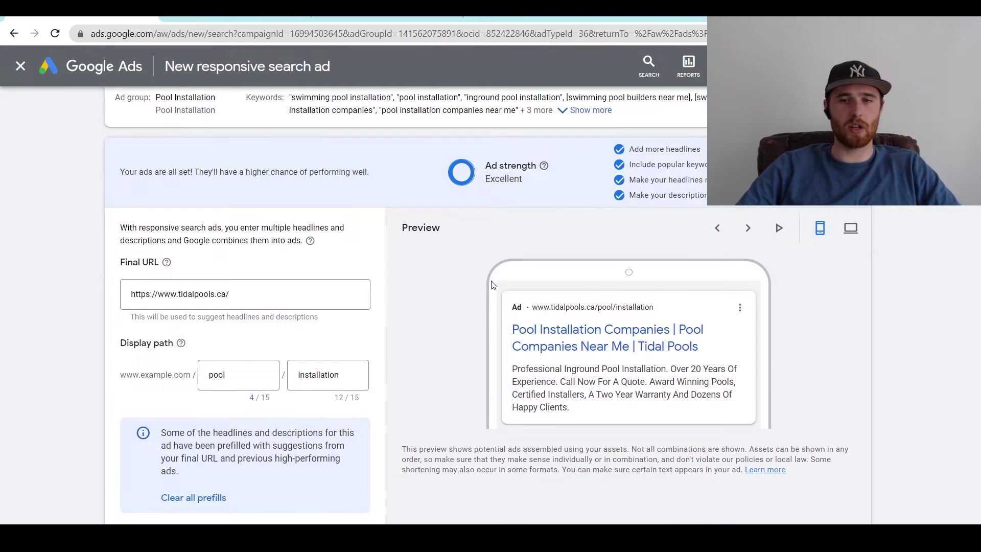
Save the responsive search ad and check the Pool Installation ad group's list of ads.
scroll(492, 280, down, 5)
scroll(458, 246, down, 5)
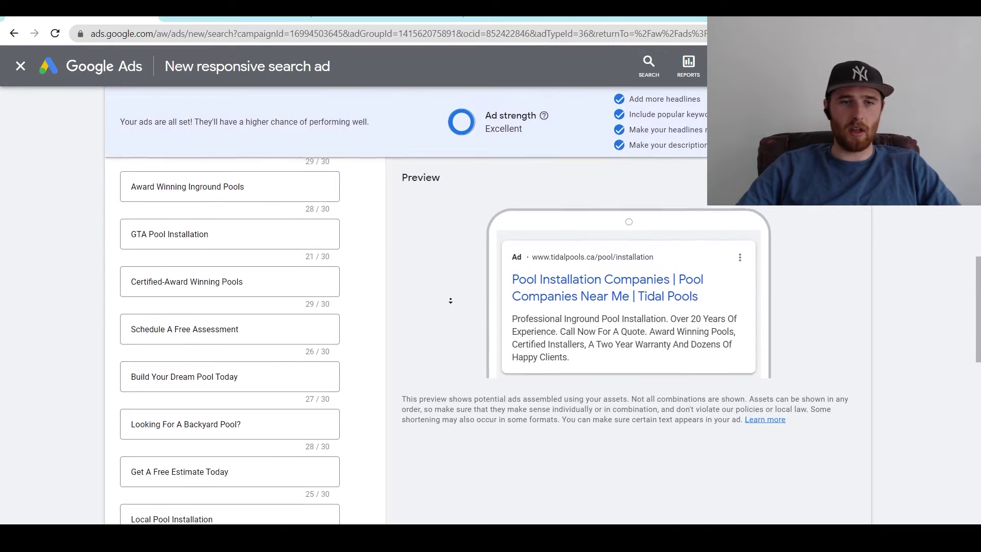
scroll(442, 330, down, 6)
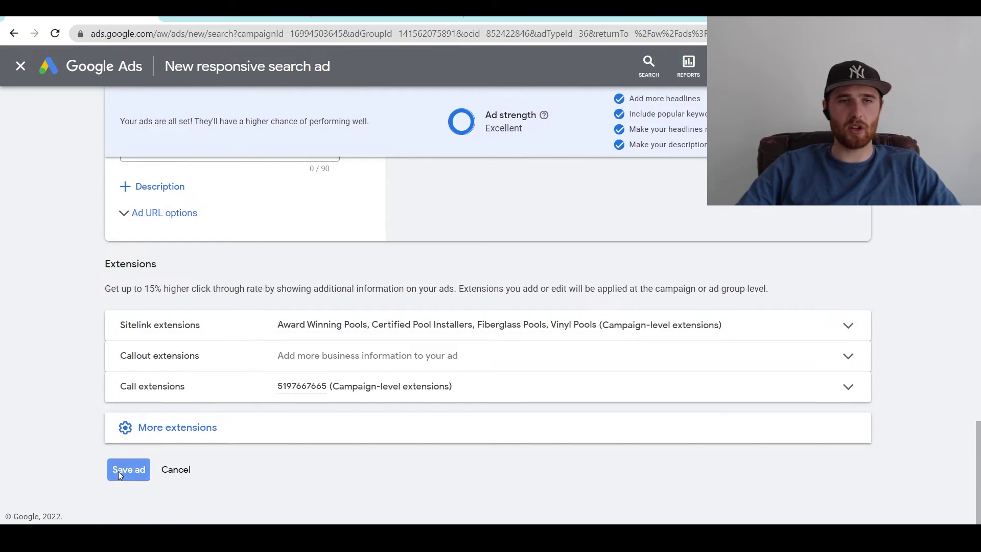
click(118, 471)
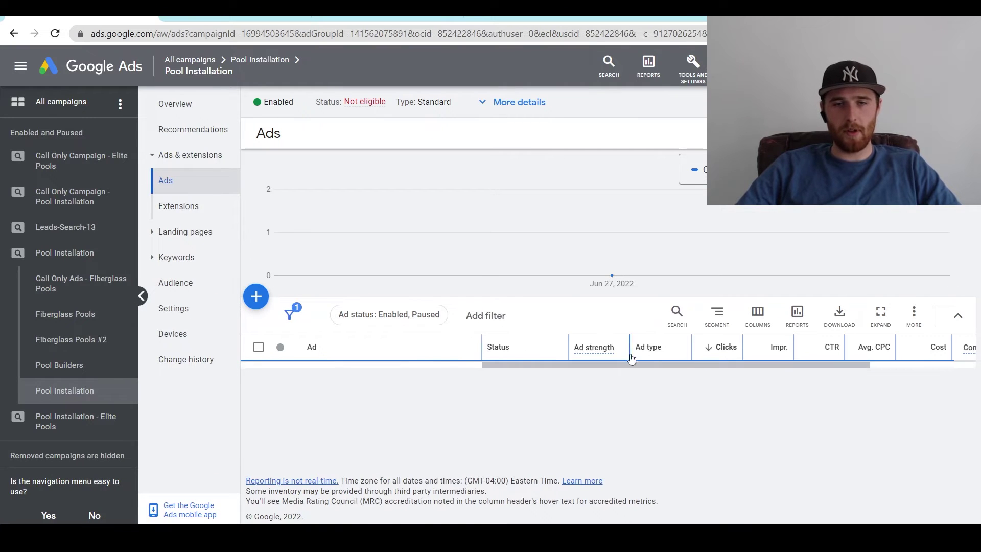
scroll(432, 300, down, 5)
scroll(422, 280, up, 3)
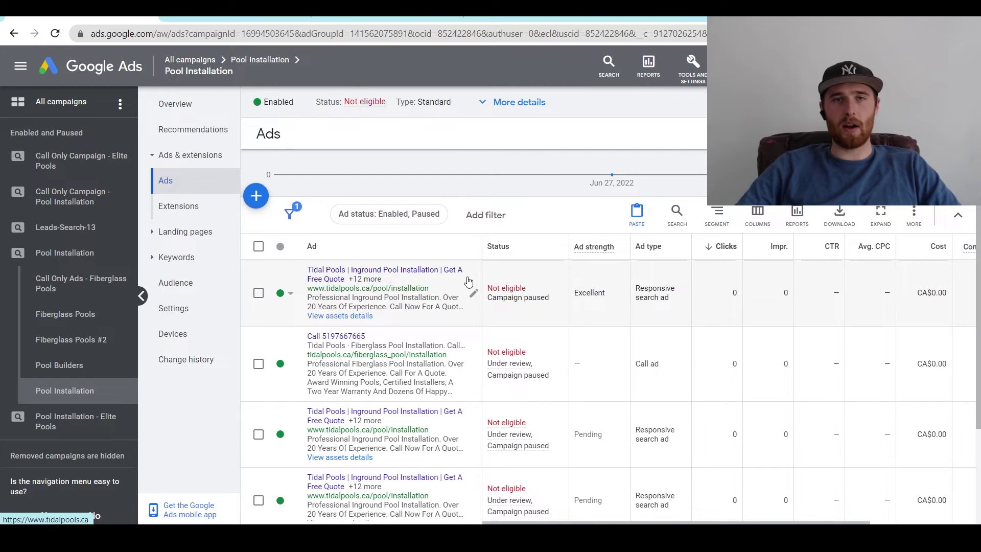
Switch to the Google Ads Ad Copy document in Google Docs and highlight the tips on customer perspective, message match and simple language.
click(387, 18)
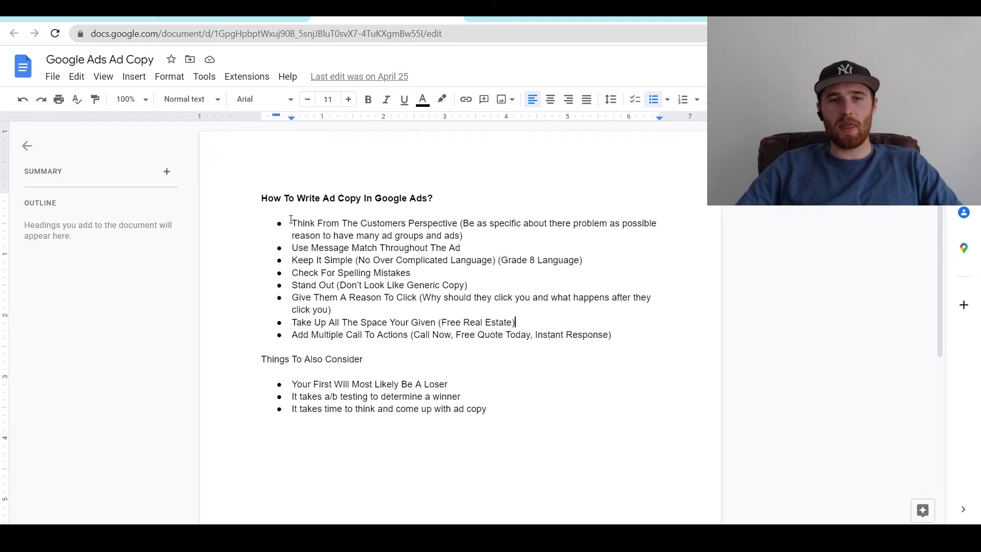
drag(291, 221, 462, 225)
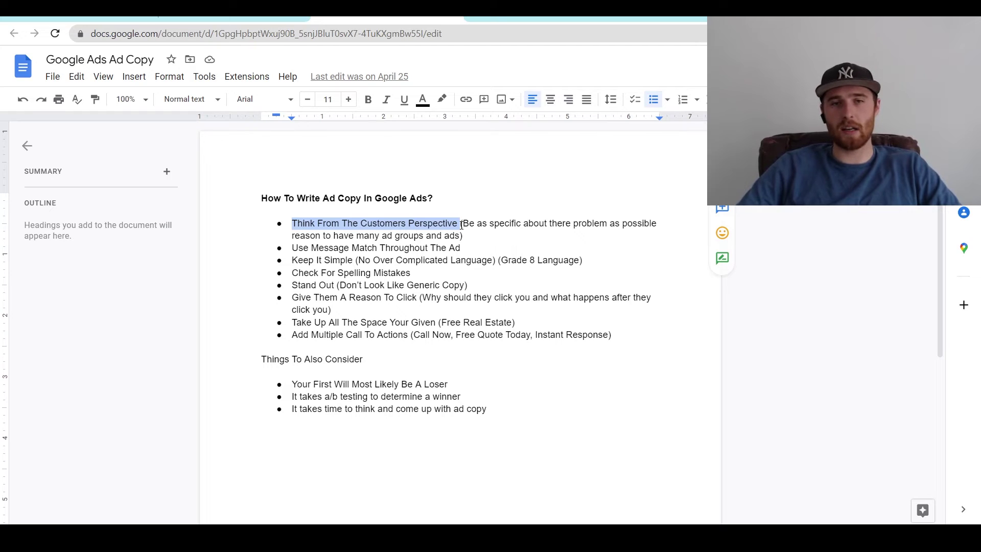
drag(309, 248, 419, 246)
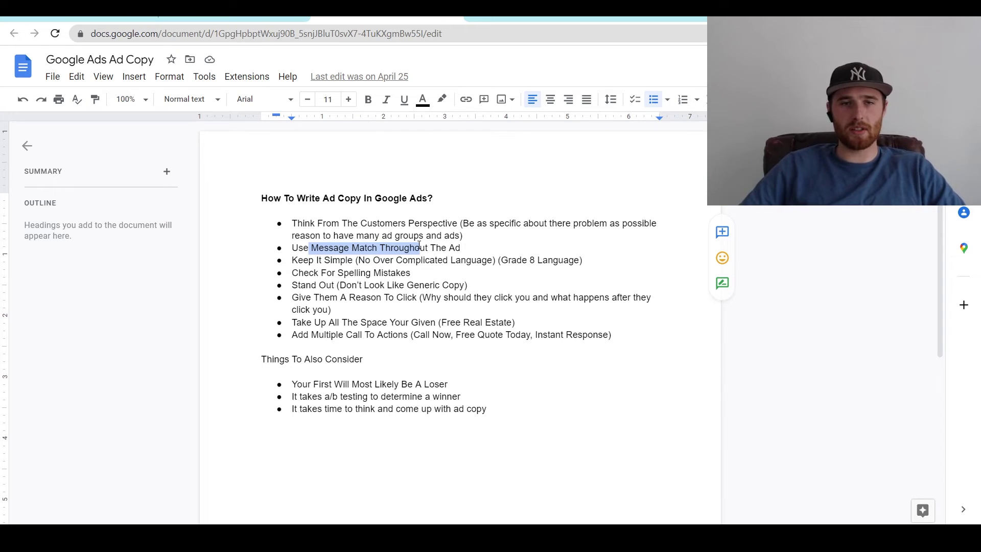
drag(326, 260, 445, 260)
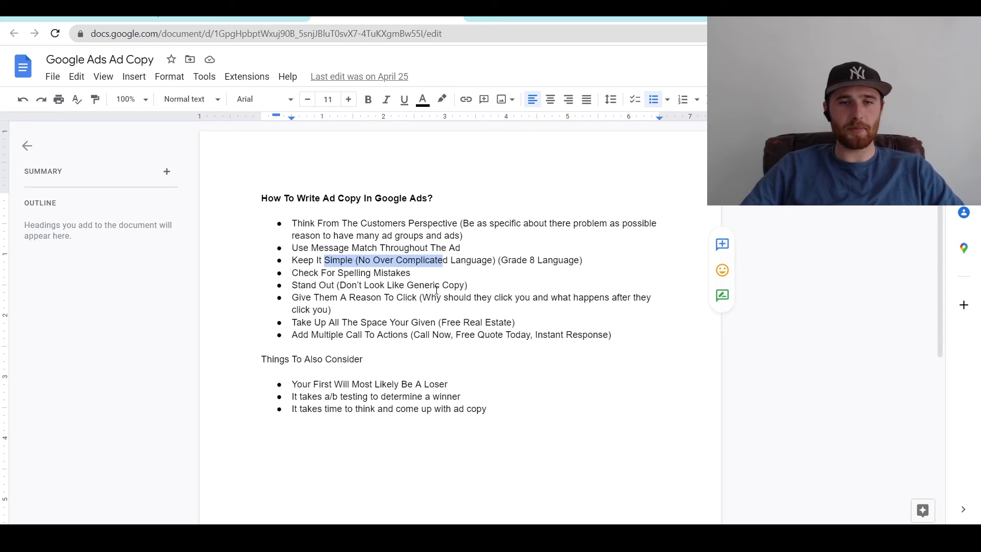
Highlight the tips on giving a reason to click, using all the given space and adding multiple calls to action.
drag(405, 311, 311, 297)
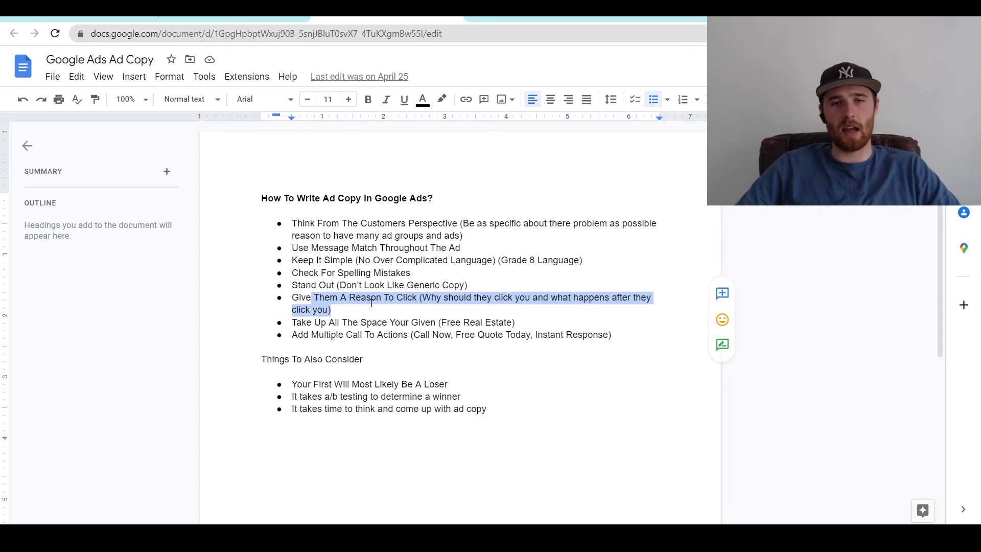
drag(396, 323, 452, 323)
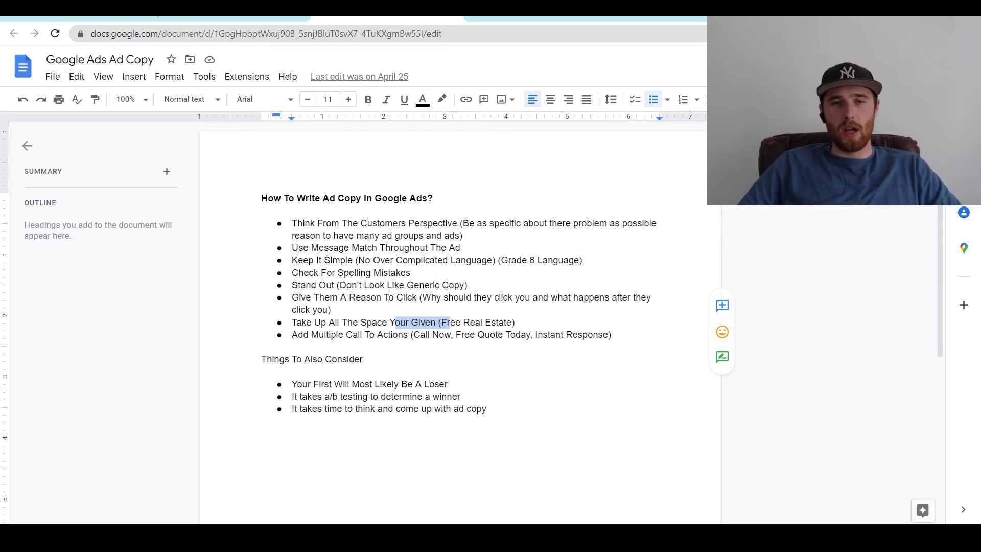
drag(293, 336, 476, 337)
drag(612, 337, 295, 338)
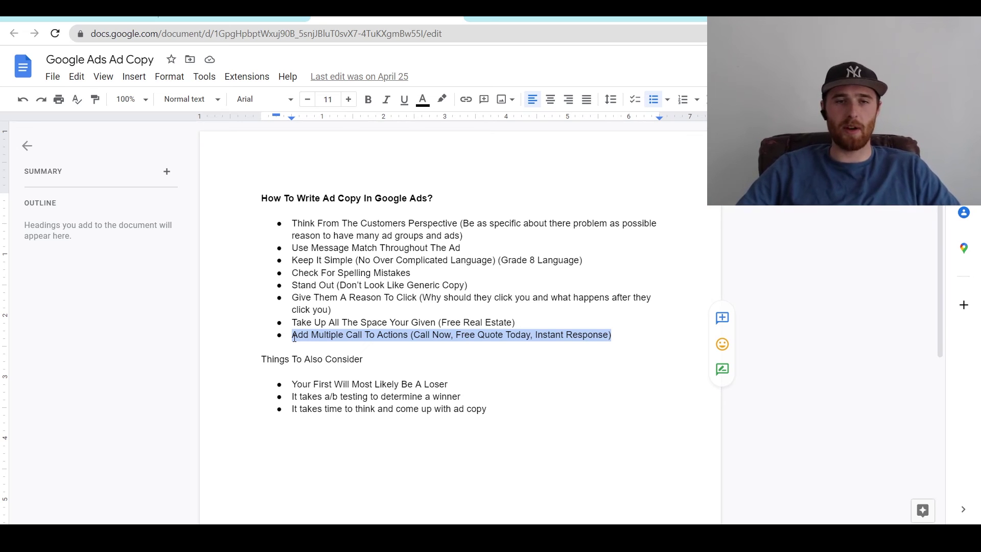
Highlight the Things To Also Consider points on the first ad likely being a loser and on a/b testing for a winner.
drag(471, 374, 485, 382)
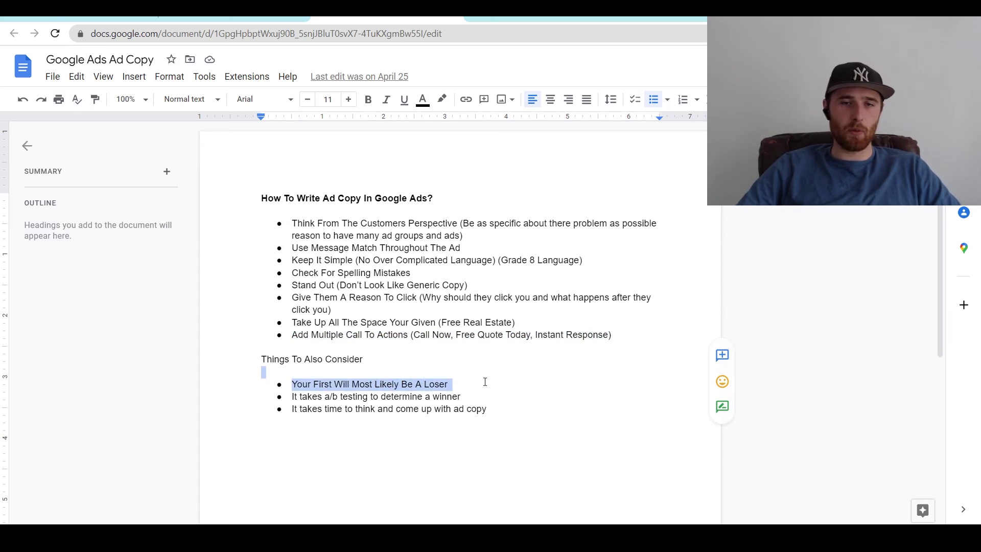
triple_click(444, 384)
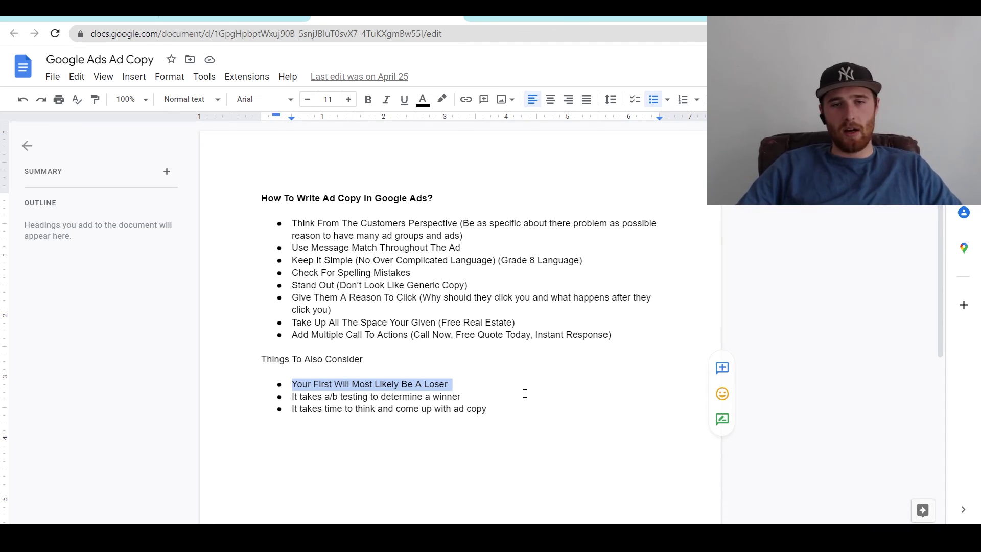
drag(304, 398, 425, 397)
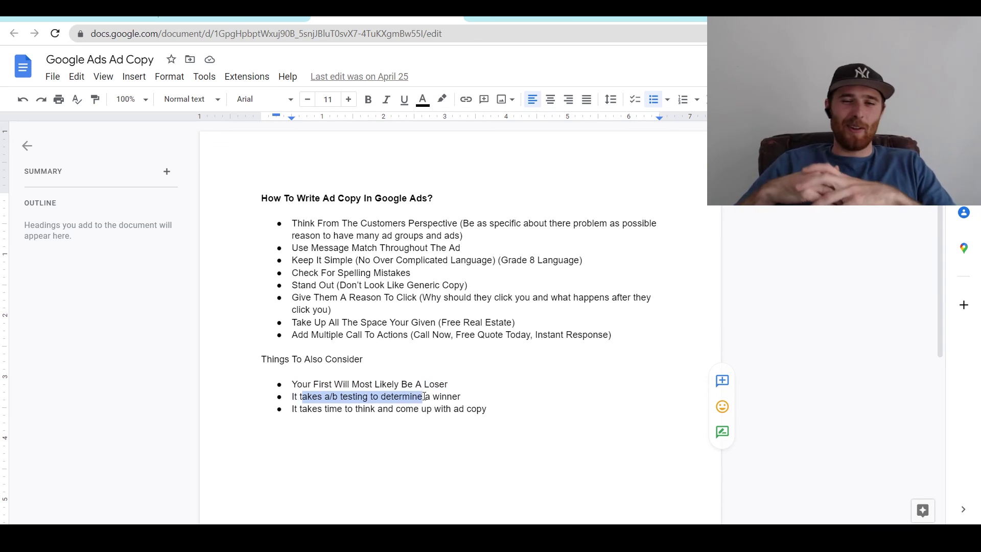